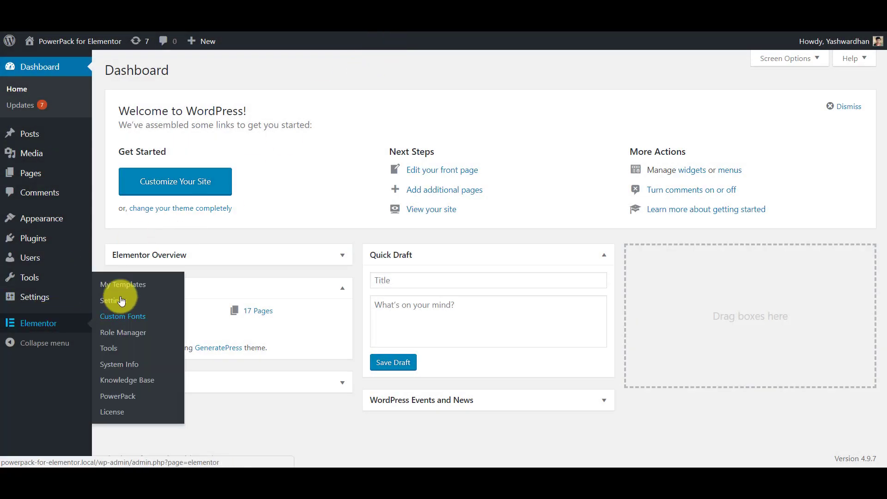
Step: Create a new Page-type Elementor template named Dashboard 1 from My Templates
click(129, 285)
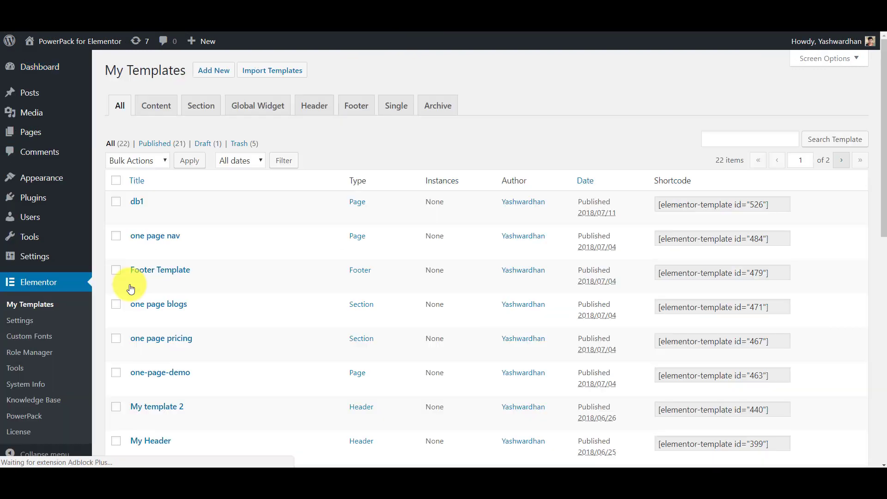
click(207, 72)
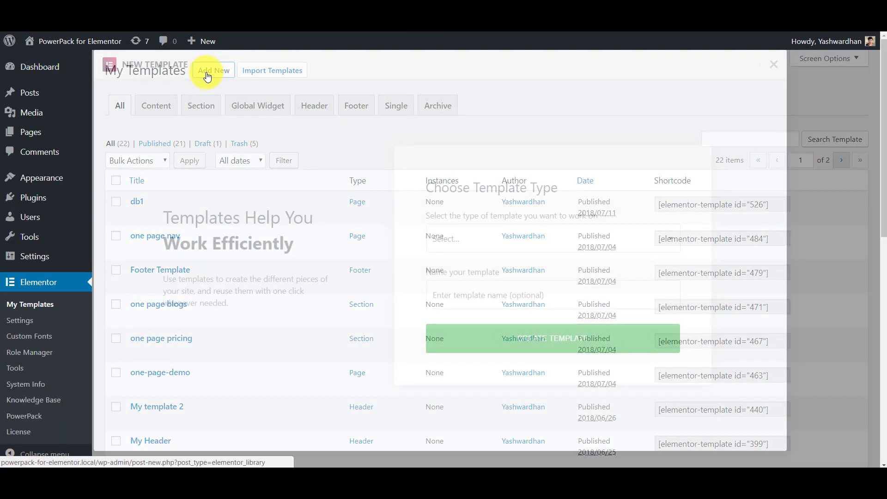
click(474, 236)
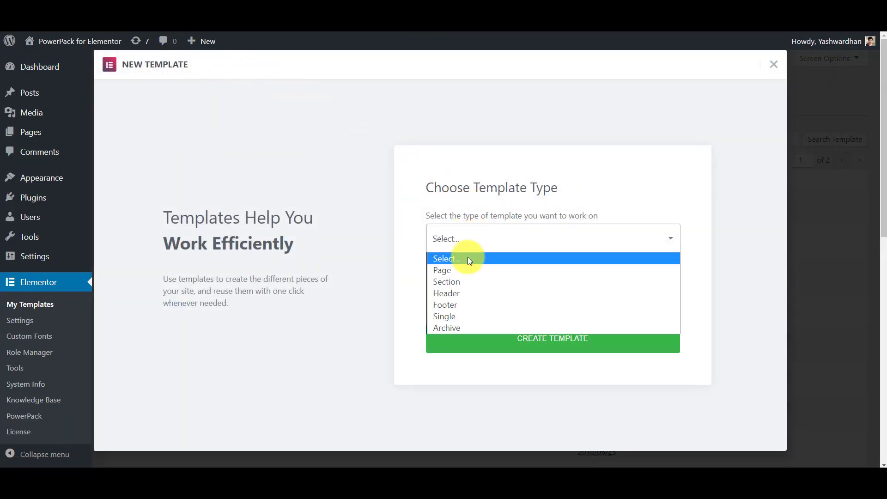
click(465, 269)
click(464, 292)
text(Dashboard 1)
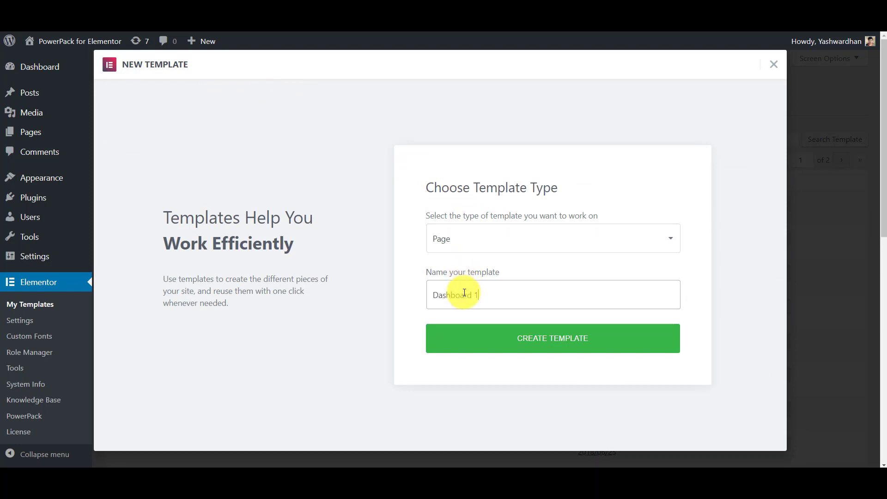
click(488, 338)
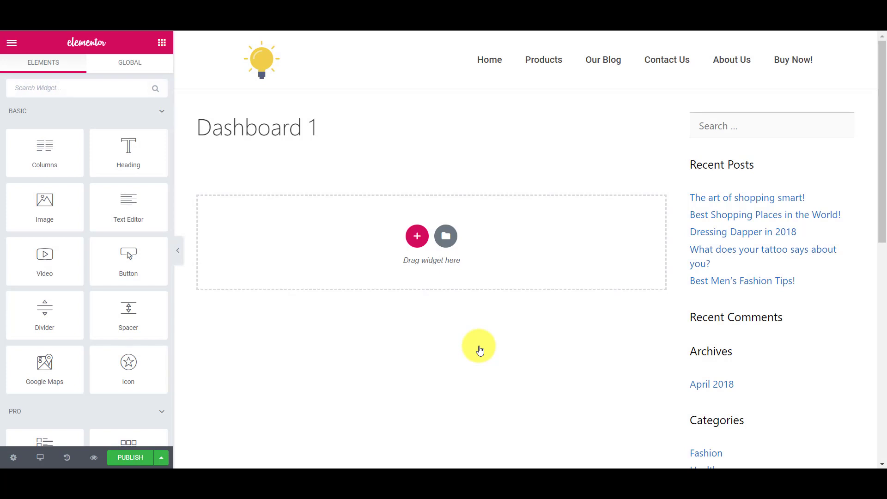
Step: Set the page layout to Elementor Canvas in Page Settings
click(13, 456)
click(140, 235)
click(105, 258)
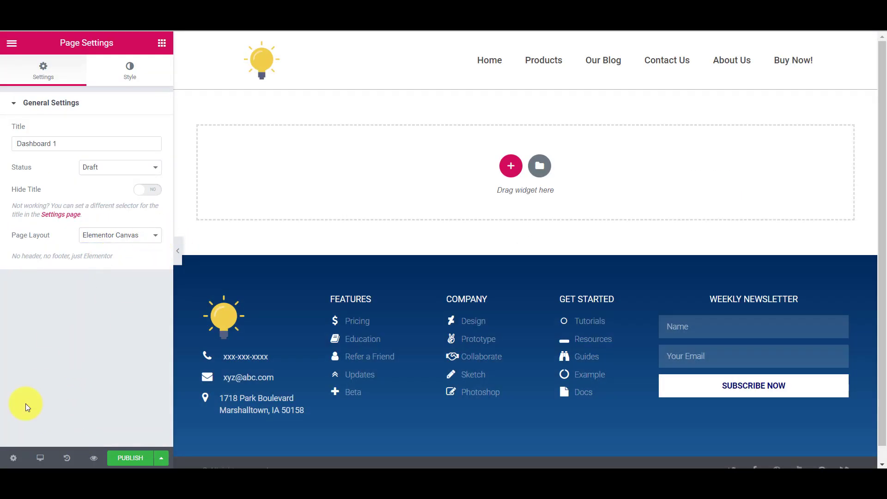
Step: Add a two-column section with a Heading reading IdeaBox Creations in the left column
click(162, 42)
click(510, 167)
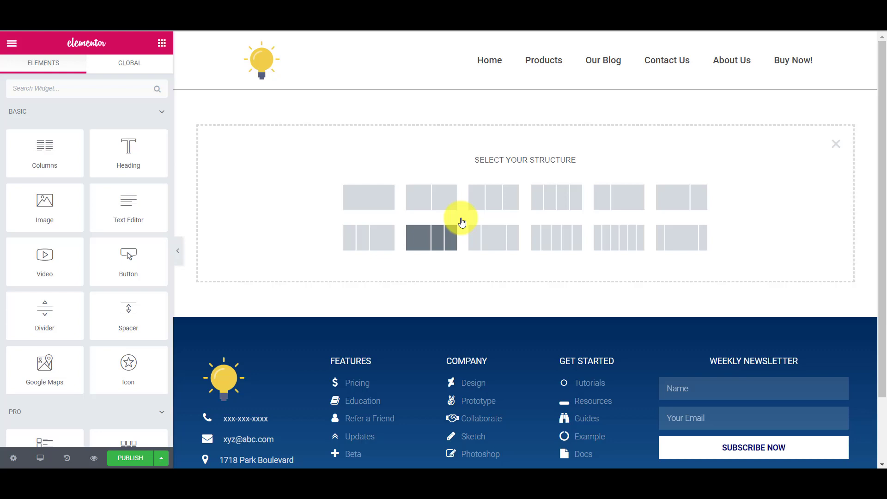
click(459, 233)
click(162, 42)
drag(124, 149, 298, 104)
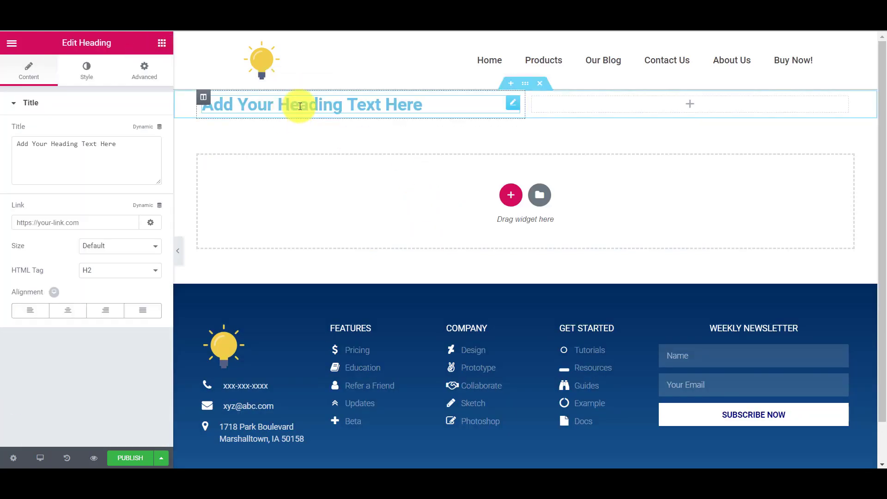
double_click(304, 105)
text(IdeaBox Creations)
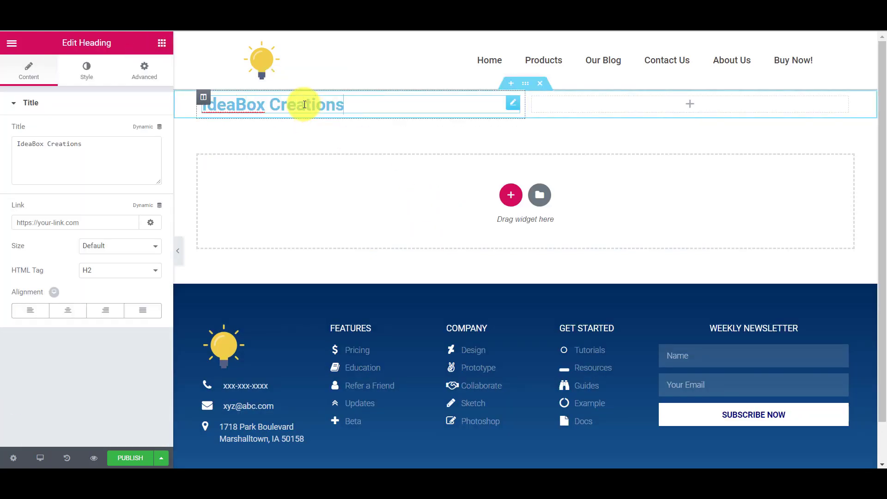
Step: Style the heading black, size 31, Poppins font, and review the section's style settings
click(85, 70)
click(145, 131)
mouse_move(38, 236)
mouse_down()
mouse_move(21, 229)
mouse_move(36, 225)
mouse_up()
click(149, 156)
click(66, 160)
click(149, 156)
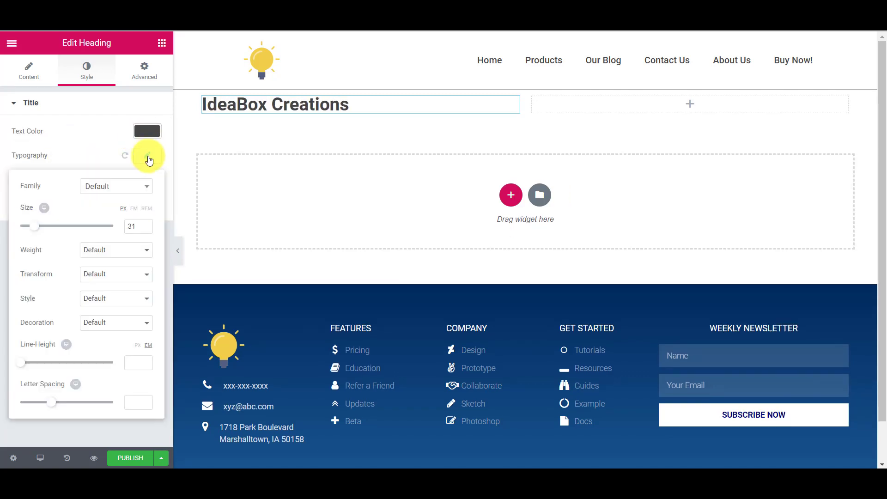
click(115, 186)
click(104, 229)
click(527, 83)
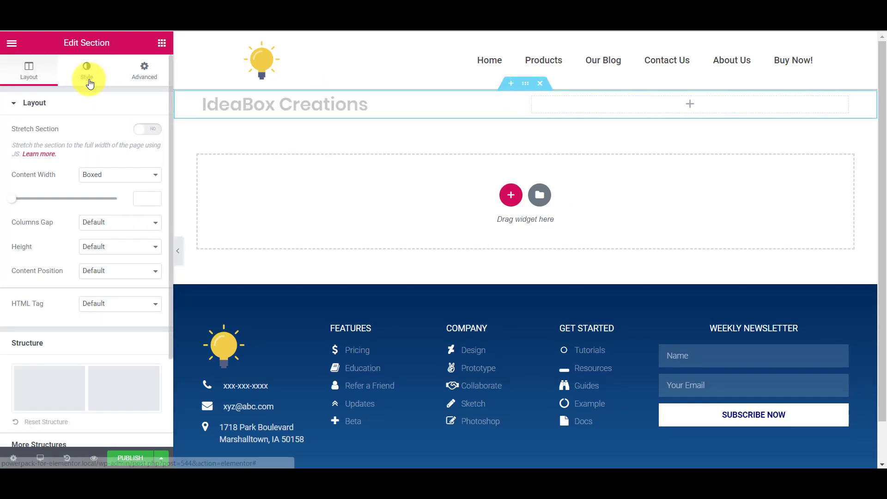
click(86, 71)
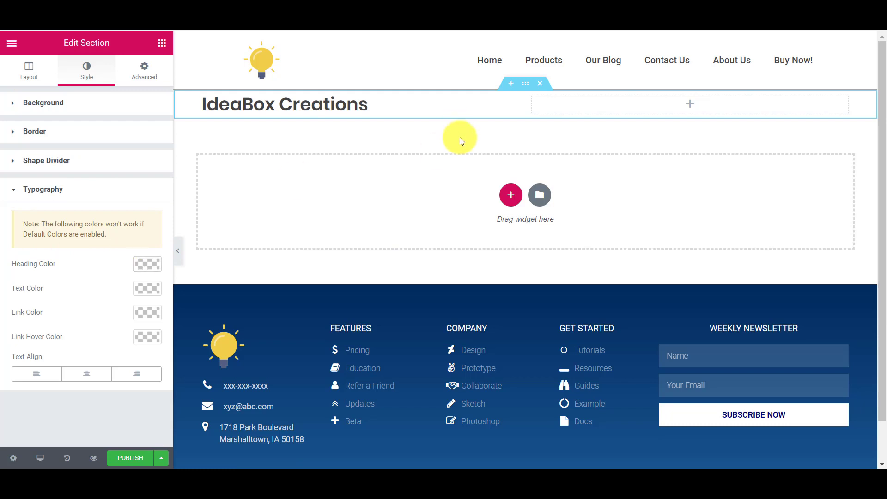
click(375, 104)
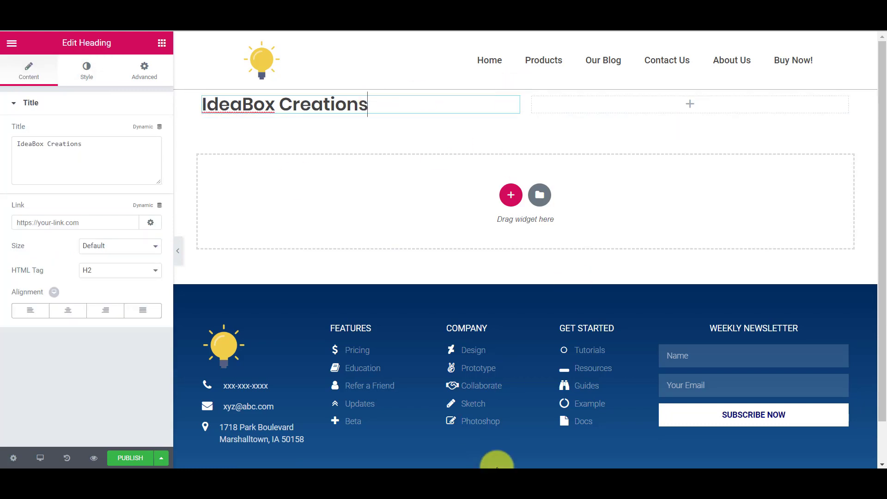
Step: Add a grey, smaller tagline subheading below IdeaBox Creations
click(162, 42)
drag(127, 153, 301, 119)
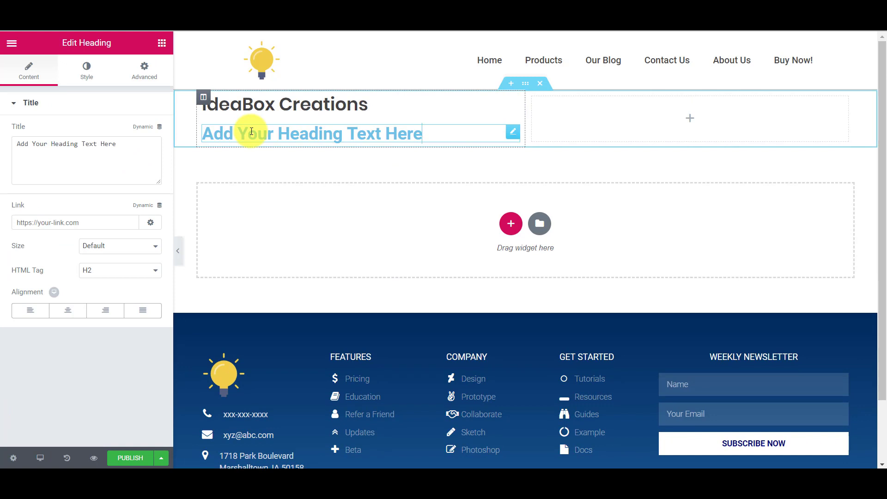
triple_click(208, 132)
text(We Build WordPress Websites, Themes)
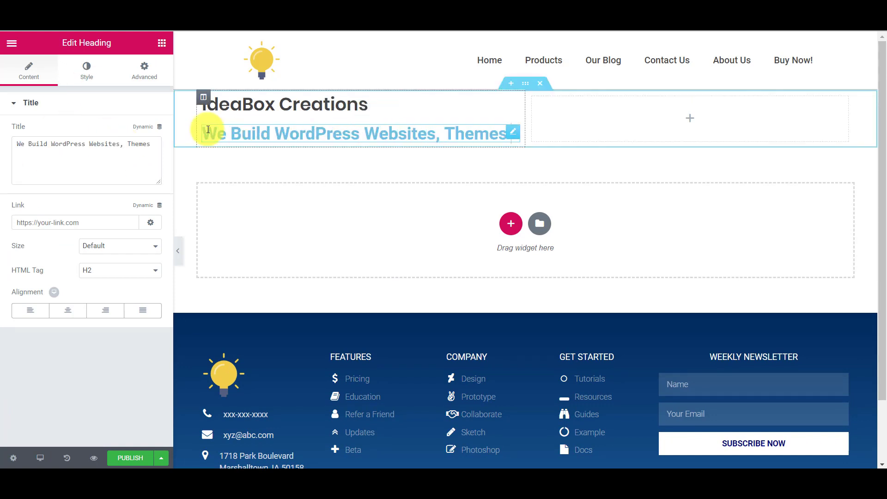
text( and Plugins)
click(86, 69)
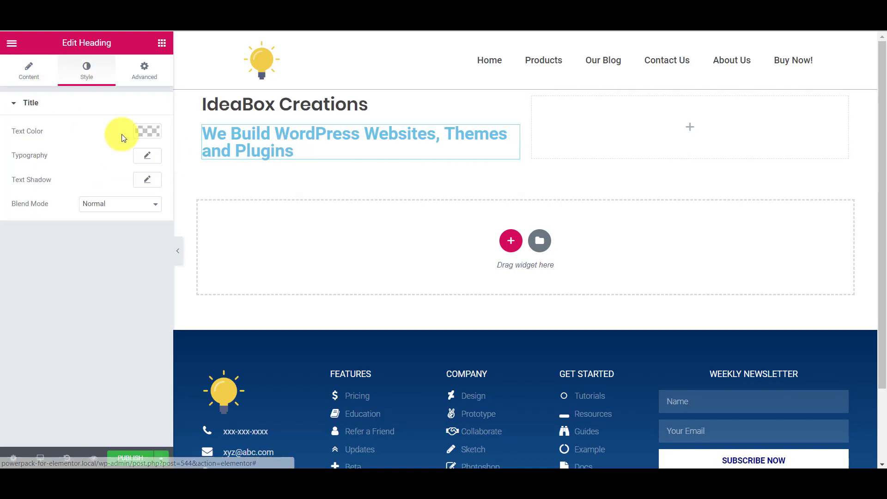
click(146, 131)
mouse_move(34, 222)
mouse_down()
mouse_move(54, 197)
mouse_move(28, 225)
mouse_up()
click(147, 156)
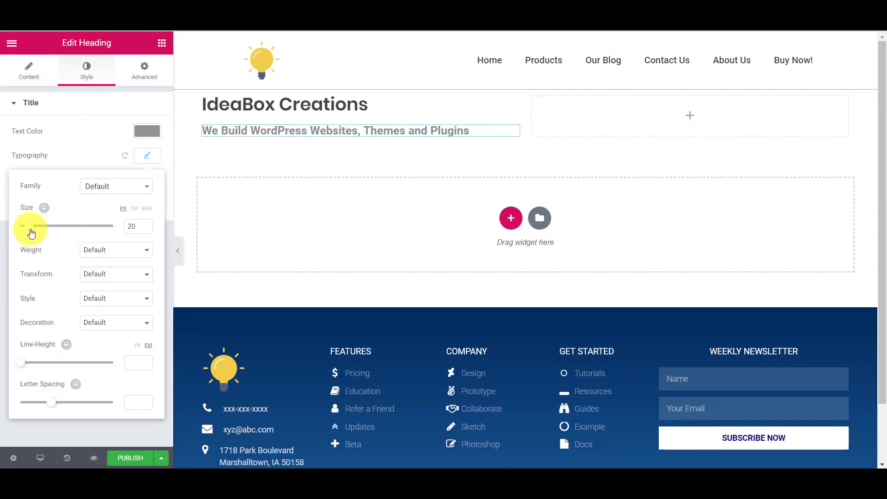
click(109, 172)
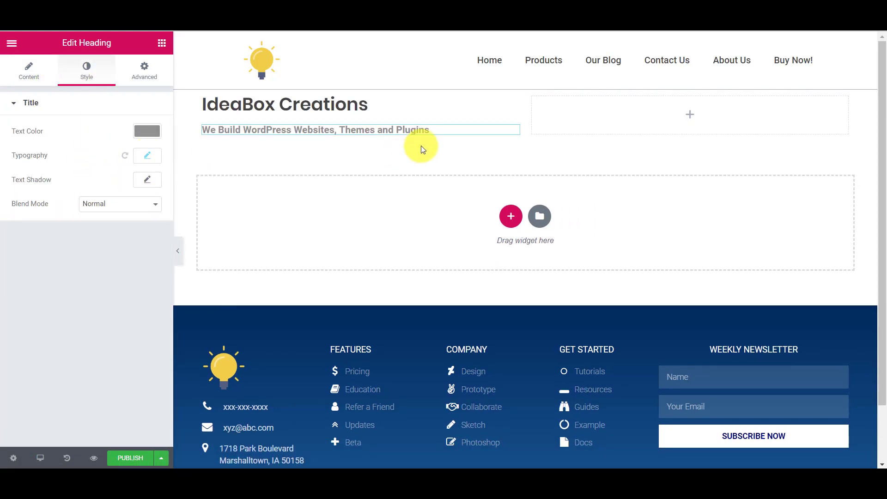
Step: Set the IdeaBox Creations heading's bottom margin to -10 to tighten the gap
click(329, 130)
click(144, 69)
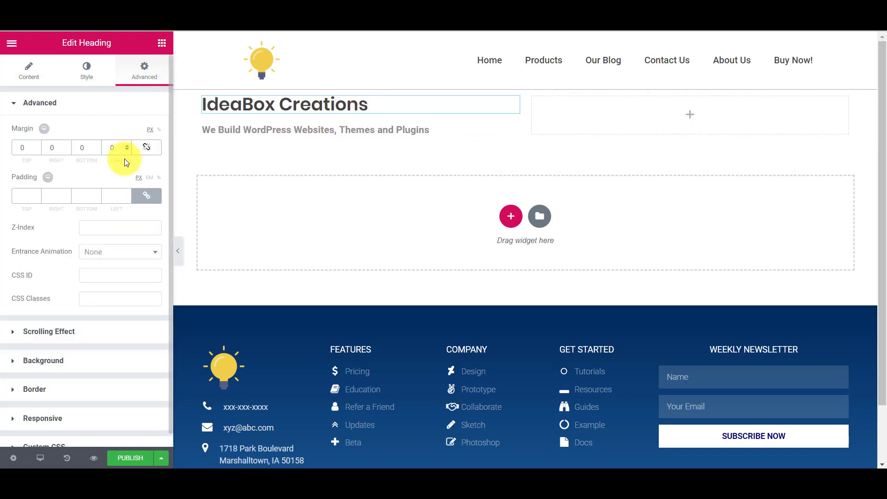
click(82, 148)
text(-6-10)
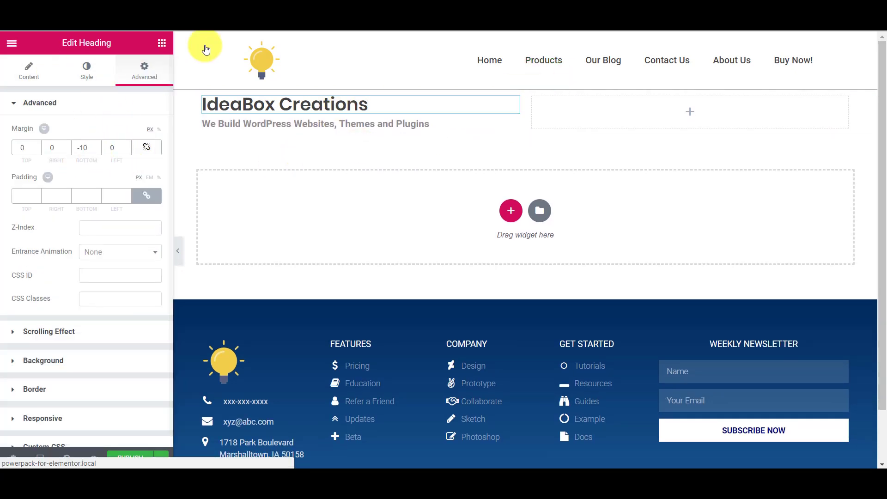
Step: Duplicate the heading into the right column and retype it as Need Assistance? Contact Us
right_click(284, 103)
click(511, 109)
right_click(513, 112)
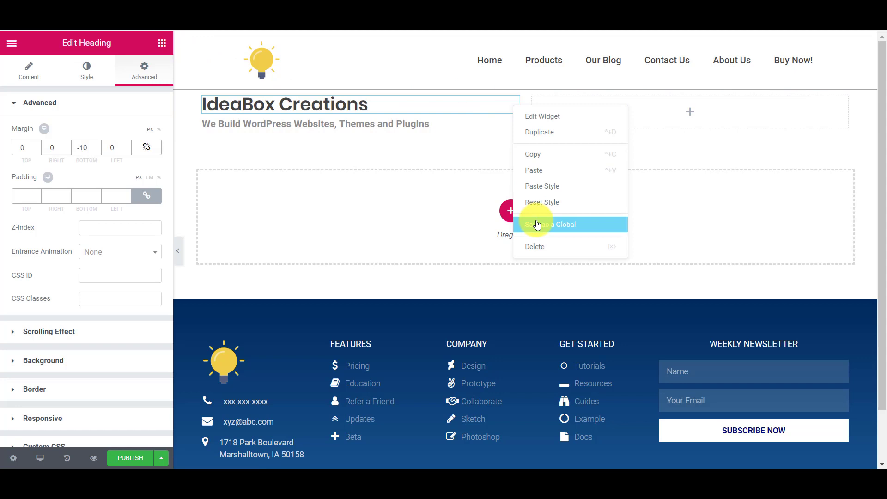
click(538, 224)
drag(435, 132, 669, 104)
triple_click(614, 104)
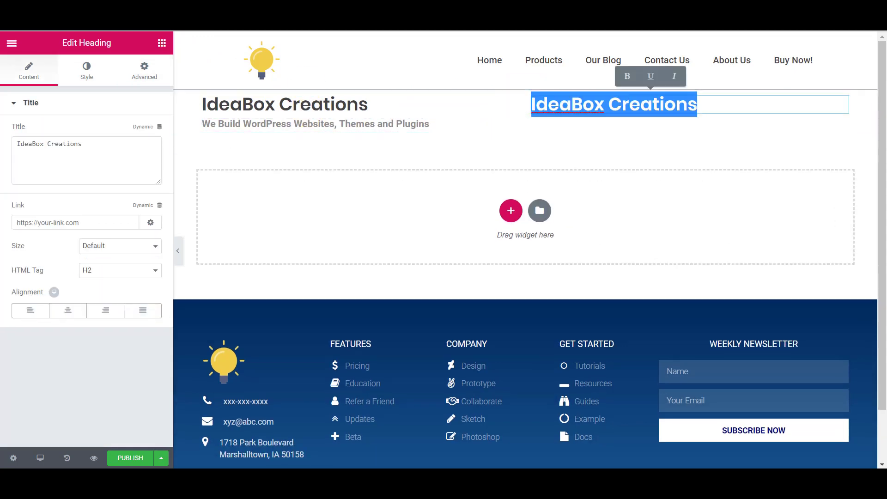
text(Need Assist)
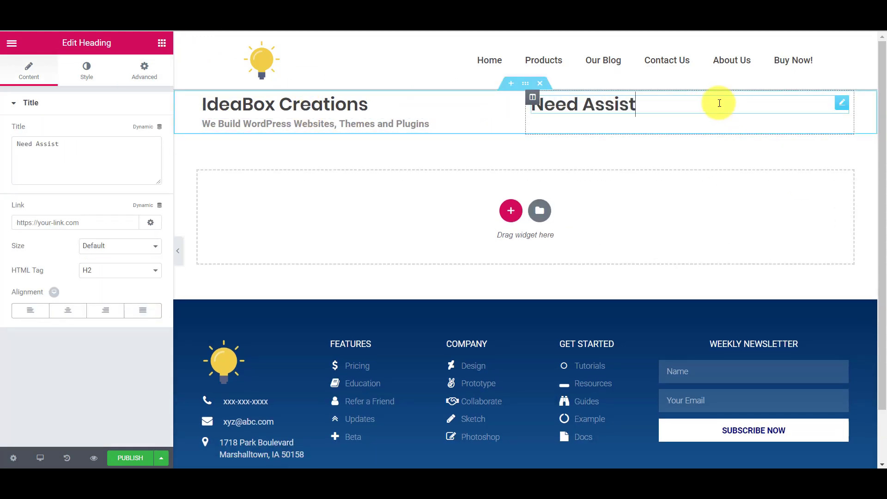
text( Us.)
click(752, 164)
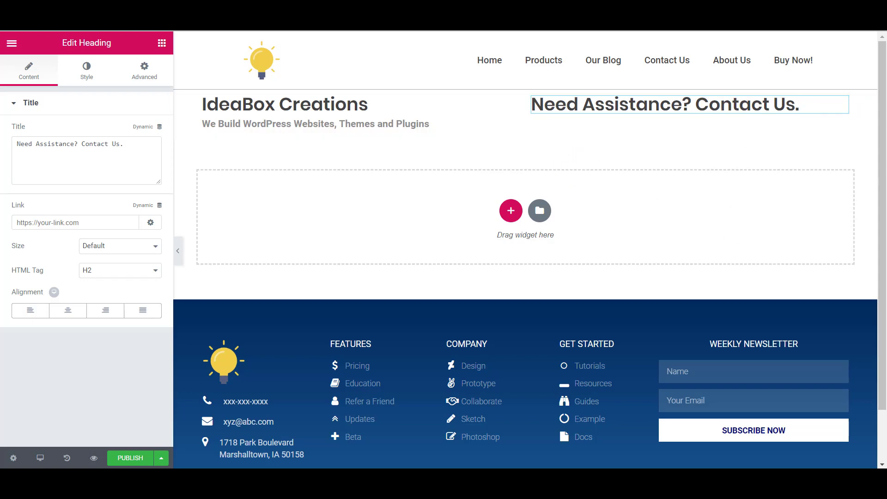
click(163, 43)
text(form)
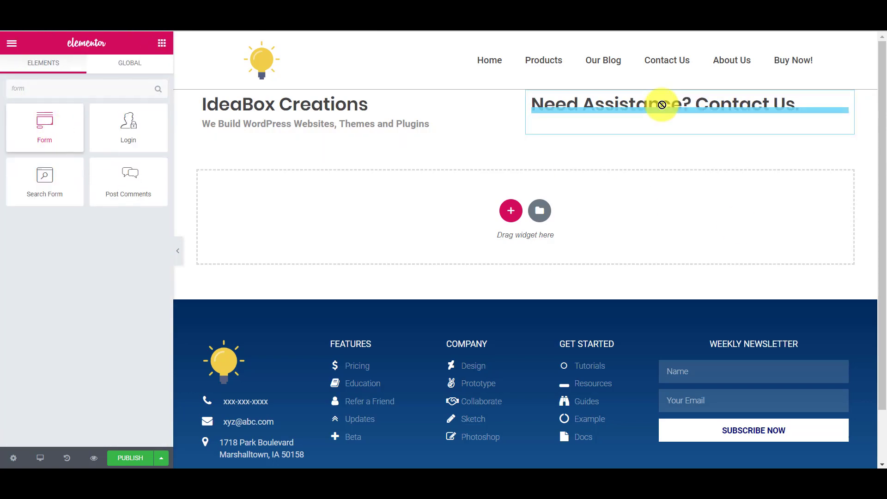
Step: Add a contact form in the right column with half-width Name and Email fields and a small left-aligned Send button
drag(42, 132, 665, 114)
click(28, 164)
click(118, 307)
click(111, 346)
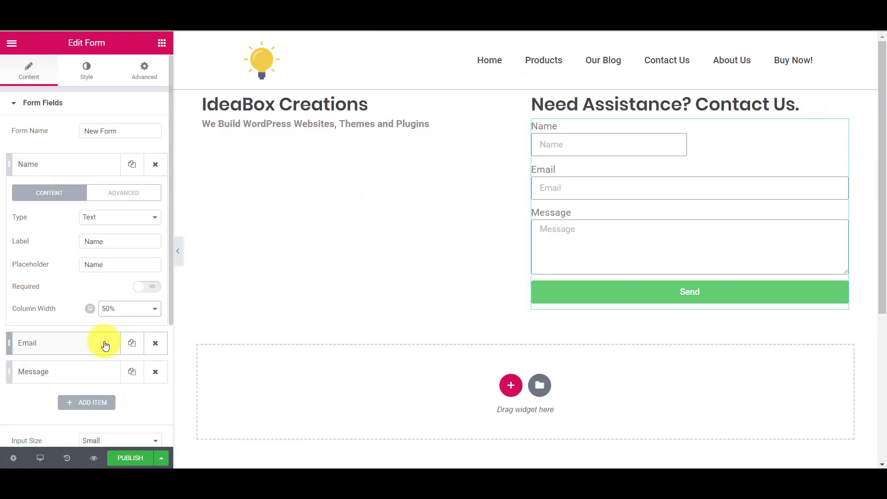
click(69, 342)
click(130, 337)
click(117, 384)
scroll(83, 277, down, 5)
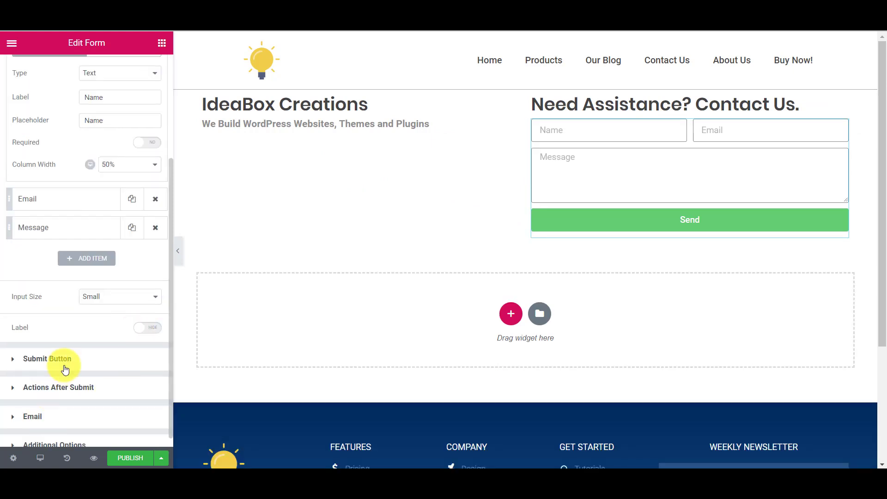
click(55, 354)
click(19, 251)
Step: Widen the form's rows gap to match the columns gap and make label text grey
click(86, 70)
drag(28, 144, 36, 143)
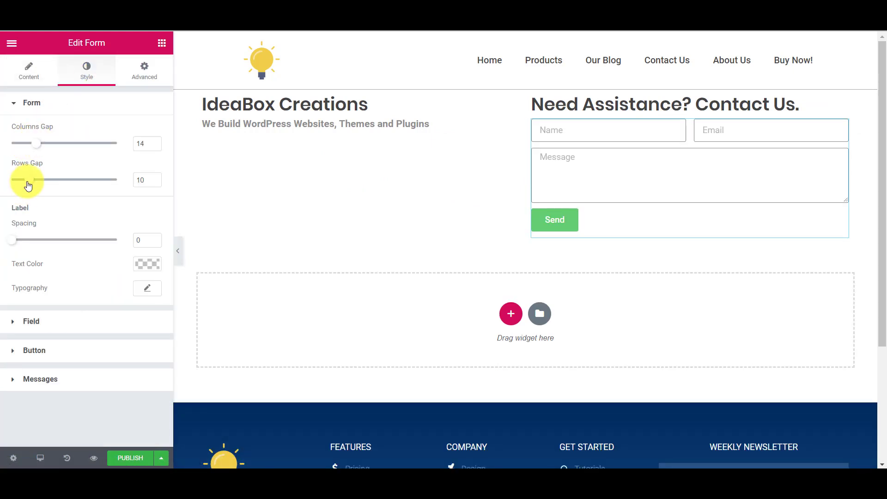
drag(28, 179, 41, 180)
click(147, 264)
click(45, 357)
click(71, 217)
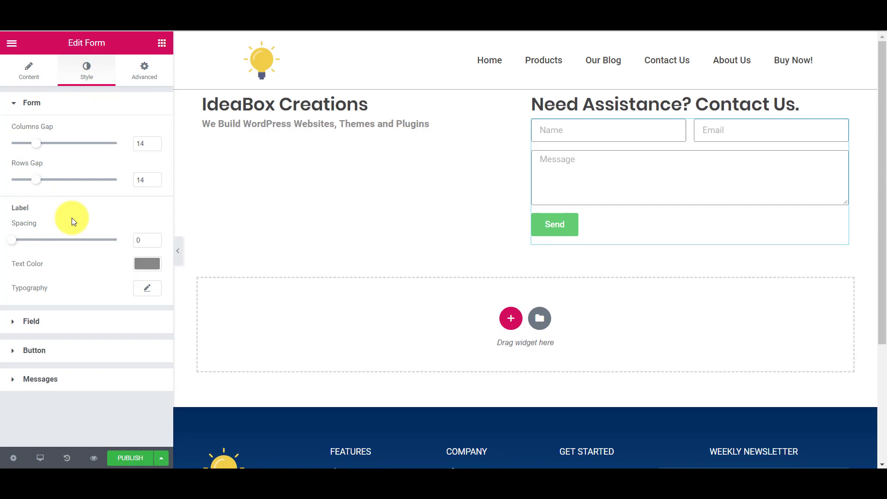
Step: Give the fields grey text, border width 0, light-grey backgrounds and a chosen font
click(31, 321)
click(147, 160)
click(61, 230)
click(111, 135)
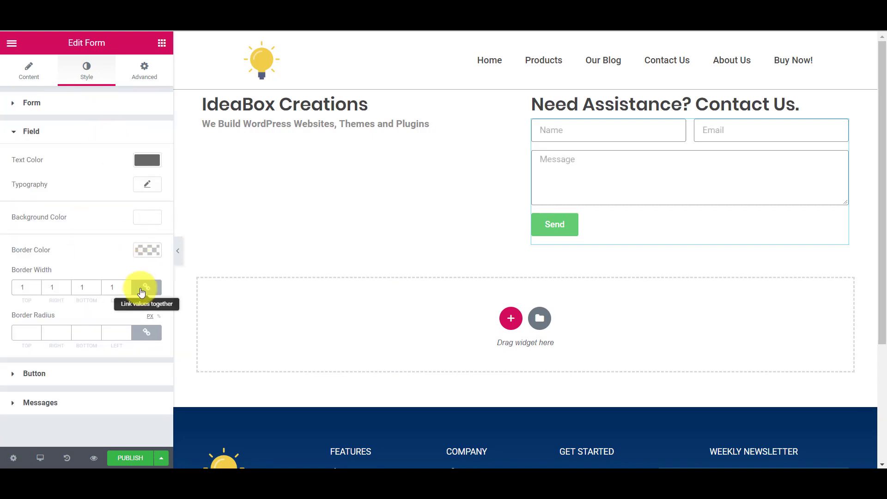
click(111, 288)
text(0)
click(146, 217)
click(37, 243)
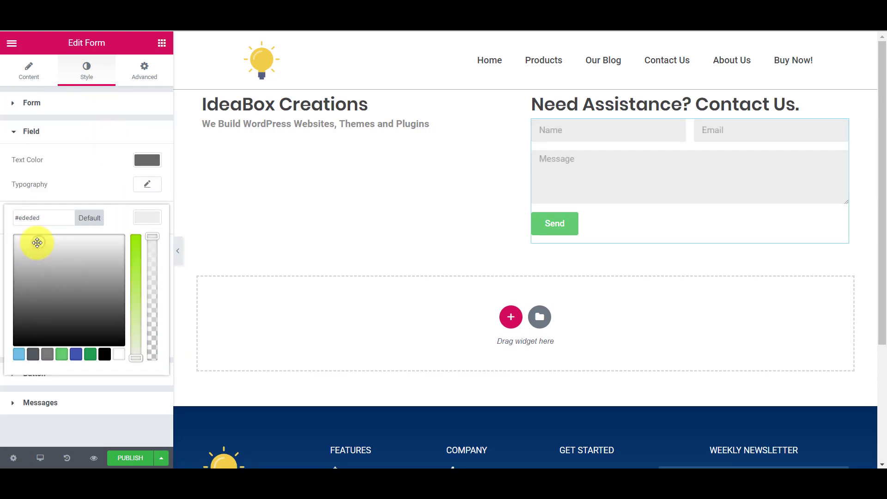
click(147, 184)
click(114, 215)
click(104, 264)
Step: Make the Send button background dark grey
click(34, 160)
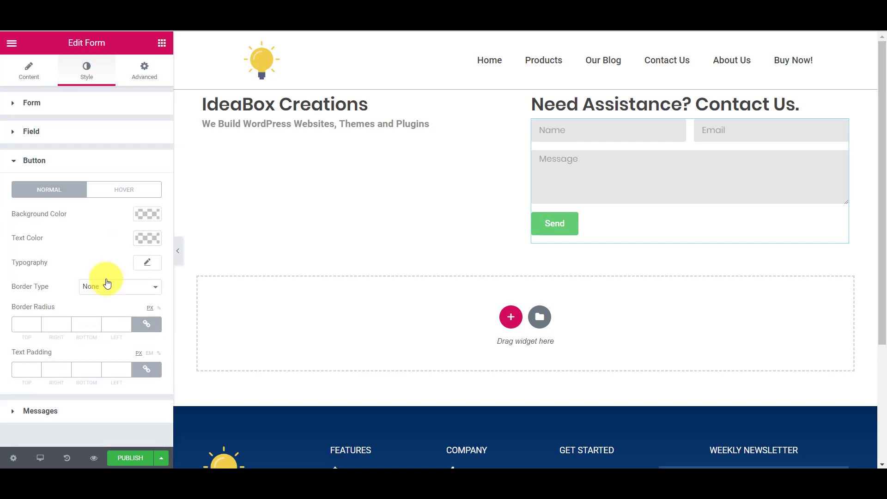
click(146, 212)
click(23, 329)
click(89, 374)
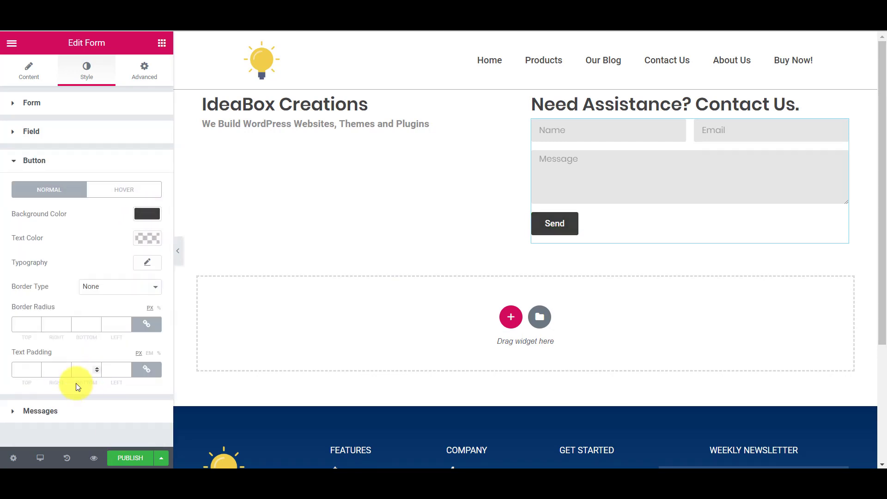
click(161, 43)
Step: Add a placeholder text block under IdeaBox Creations with grey, smaller paragraph text
drag(129, 208, 316, 130)
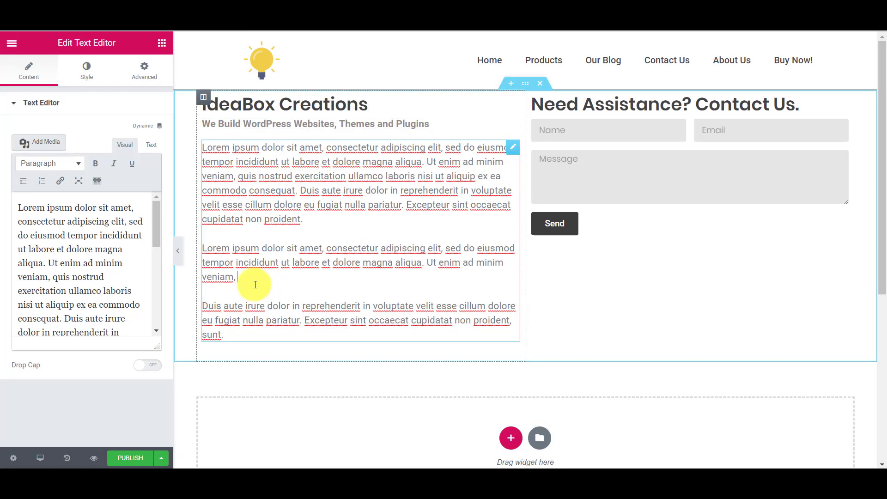
click(87, 71)
click(147, 170)
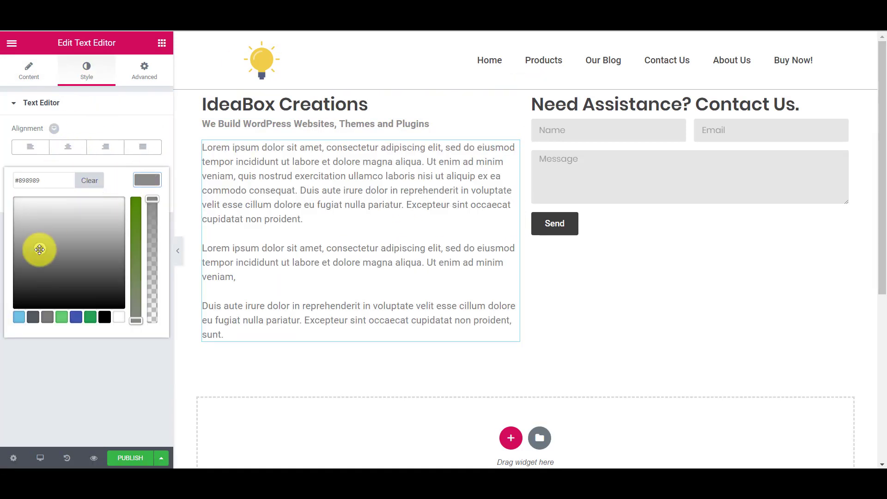
click(54, 349)
click(147, 196)
drag(40, 258, 148, 263)
click(108, 203)
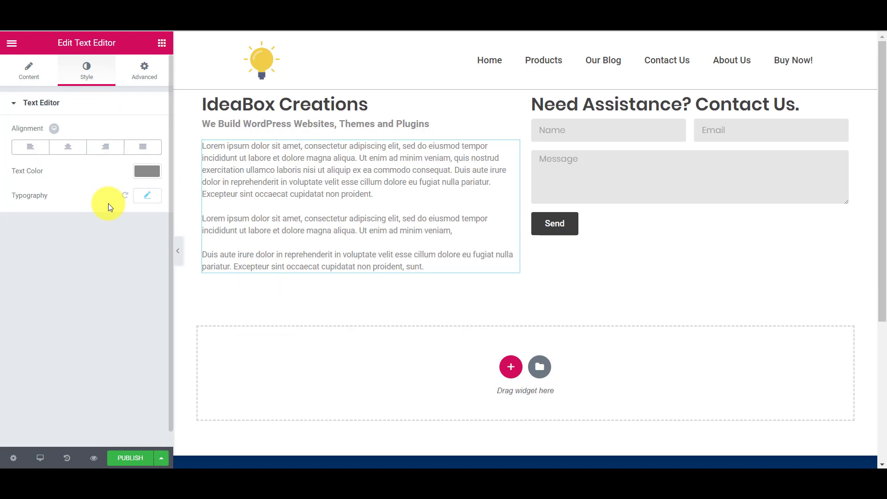
Step: Add left-aligned Social Icons under the paragraphs and remove the Google Plus icon
click(161, 43)
text(social)
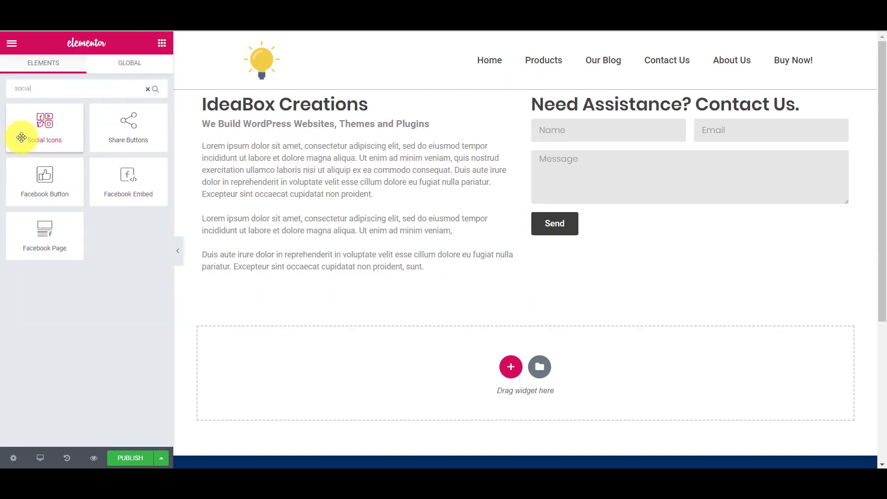
drag(42, 132, 360, 291)
click(36, 305)
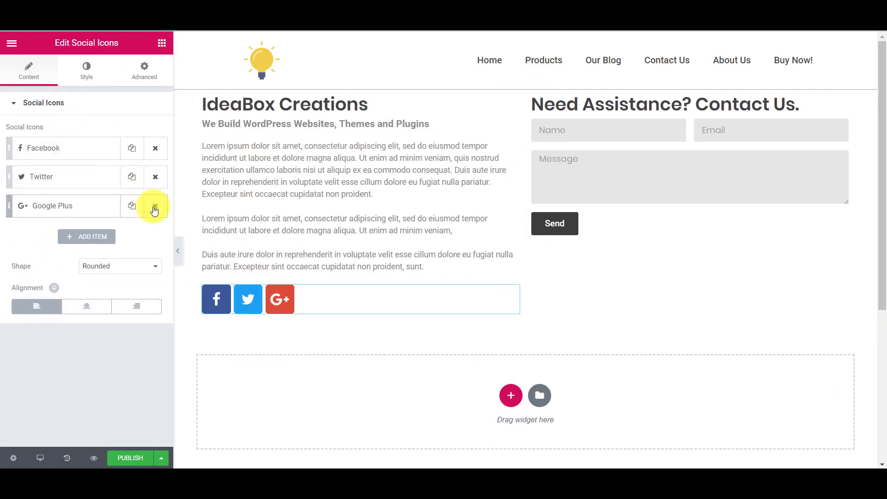
click(155, 205)
Step: Make the Facebook and Twitter icons circular with border radius 29 and space them further apart
click(87, 70)
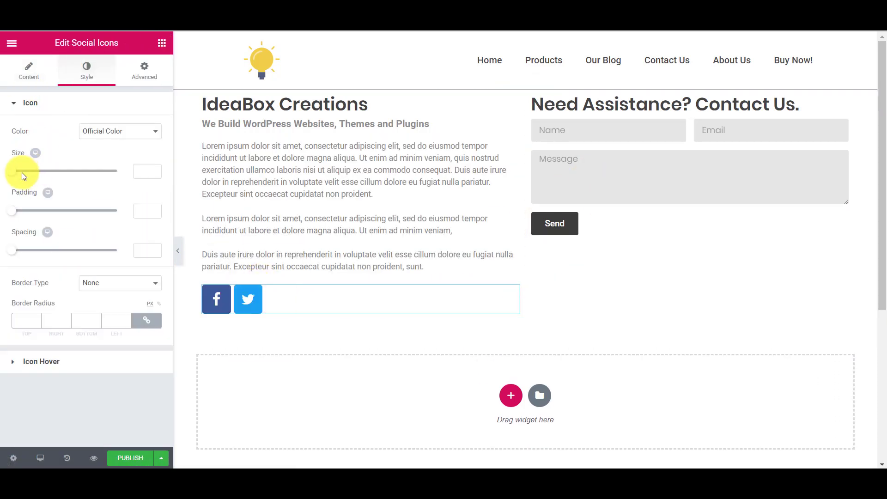
click(114, 321)
text(7)
key(BackSpace)
text(29)
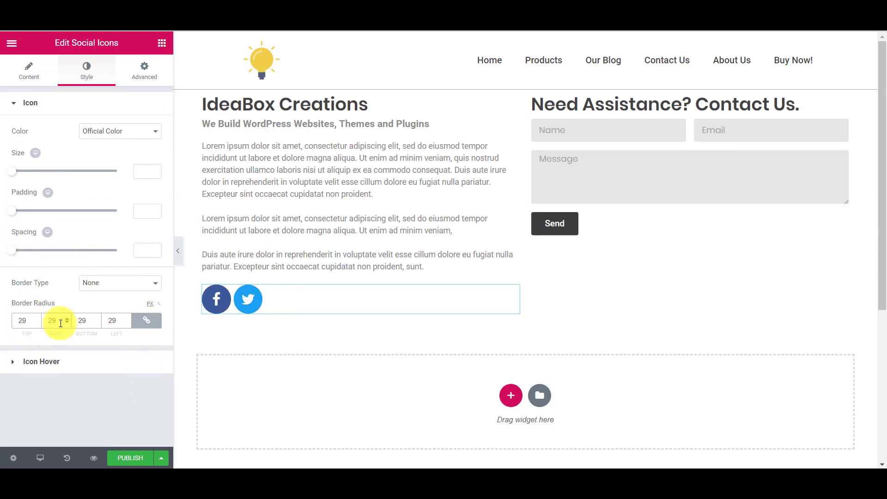
drag(13, 250, 28, 250)
click(71, 361)
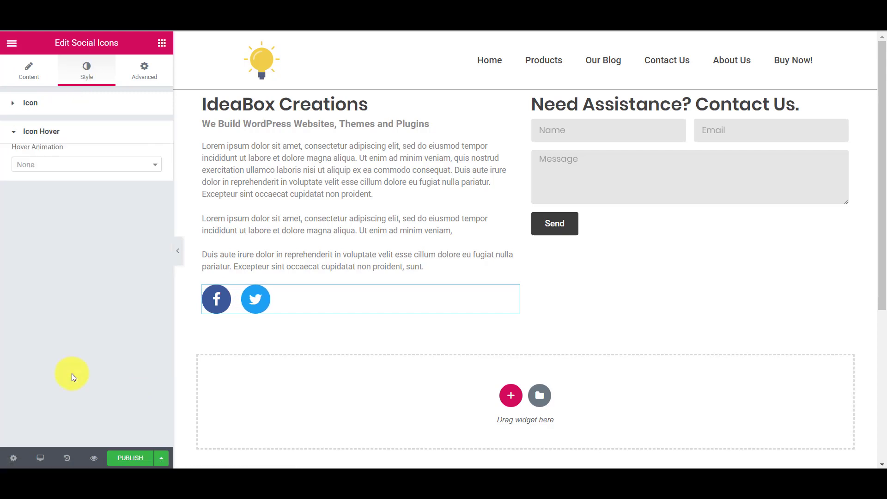
Step: Add a single-column section with a centred Services heading
click(510, 396)
click(378, 428)
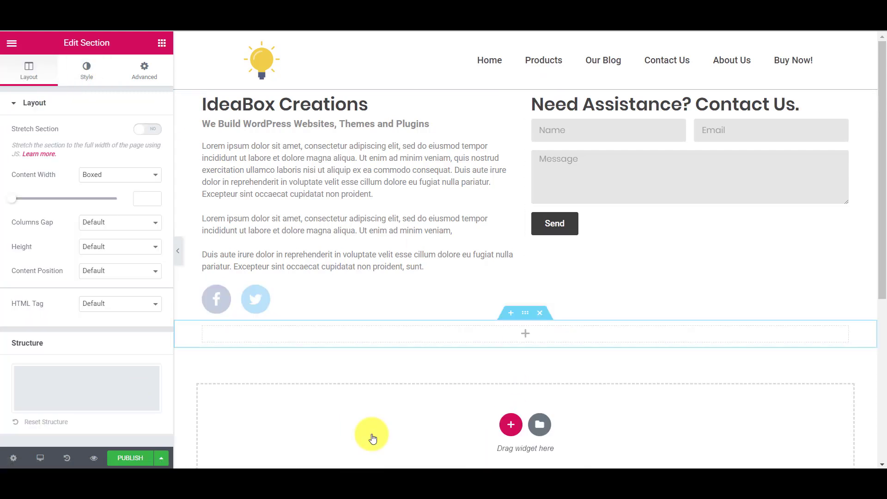
click(161, 42)
drag(124, 148, 541, 336)
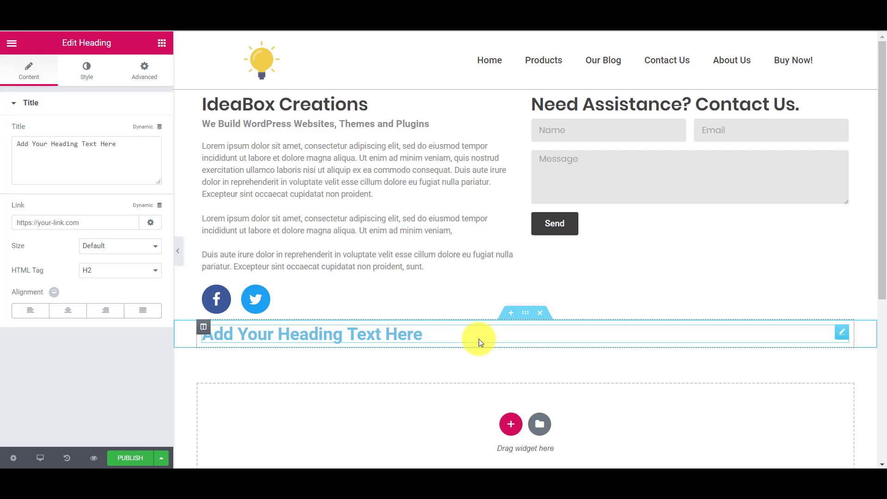
drag(479, 339, 192, 336)
text(Services)
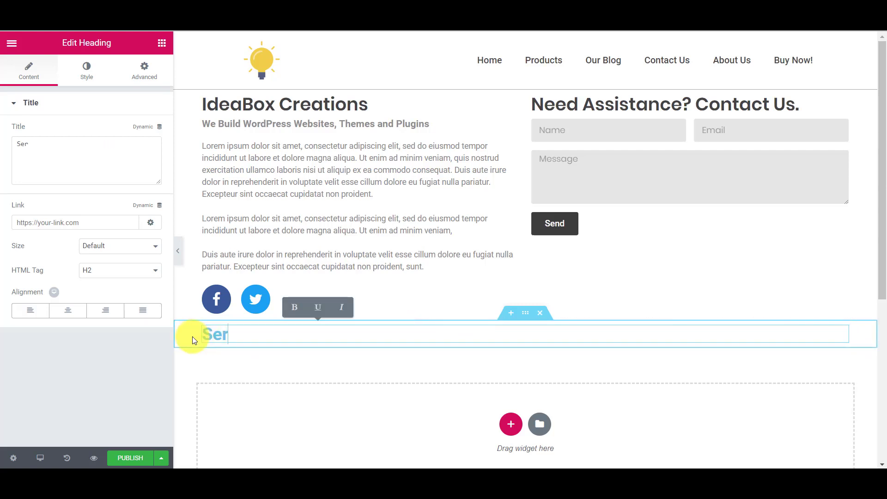
click(67, 310)
Step: Copy the IdeaBox Creations heading style and paste it onto Services
right_click(305, 114)
click(326, 160)
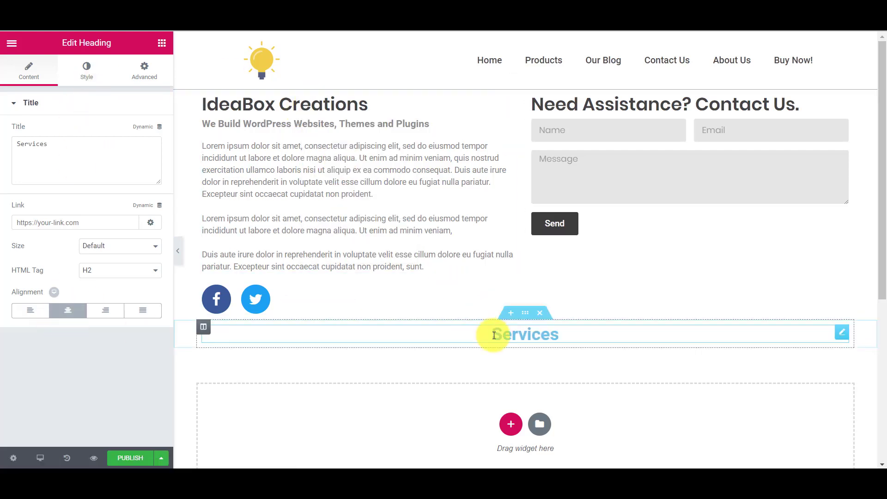
right_click(485, 332)
click(518, 395)
Step: Add a thin grey divider below Services with gap 4
click(162, 46)
click(83, 89)
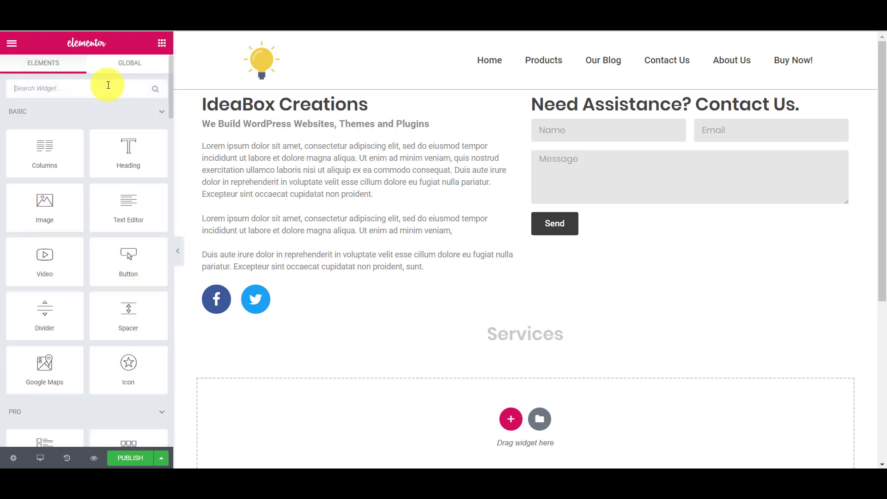
text(div)
drag(45, 125, 566, 345)
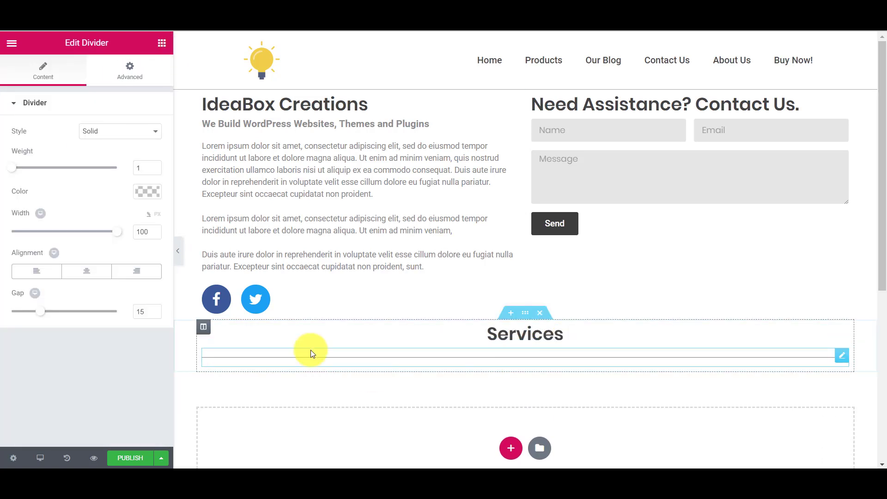
drag(28, 311, 15, 313)
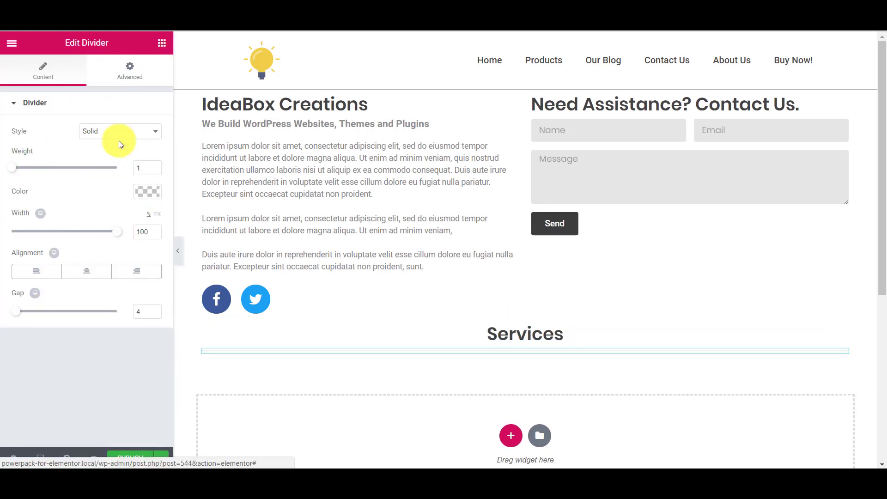
click(147, 191)
click(70, 313)
click(347, 277)
scroll(313, 318, down, 3)
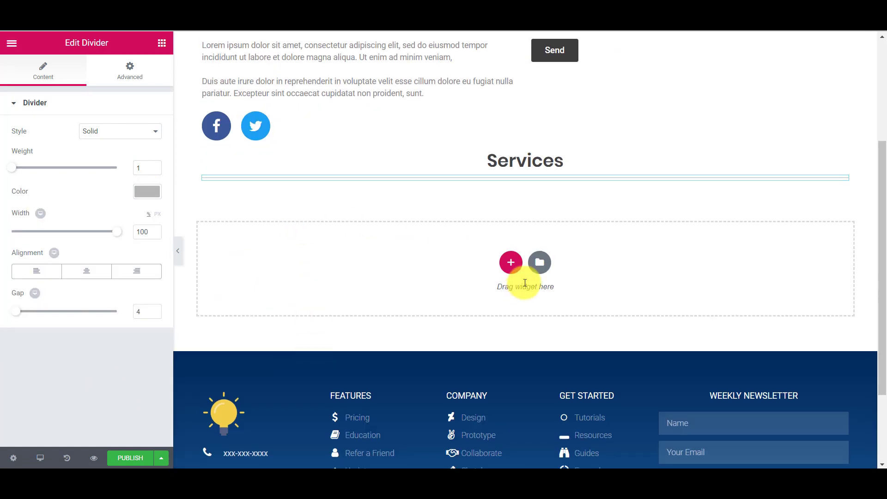
Step: Add a four-column section with a WordPress icon widget in the first column
click(511, 262)
click(539, 261)
click(162, 42)
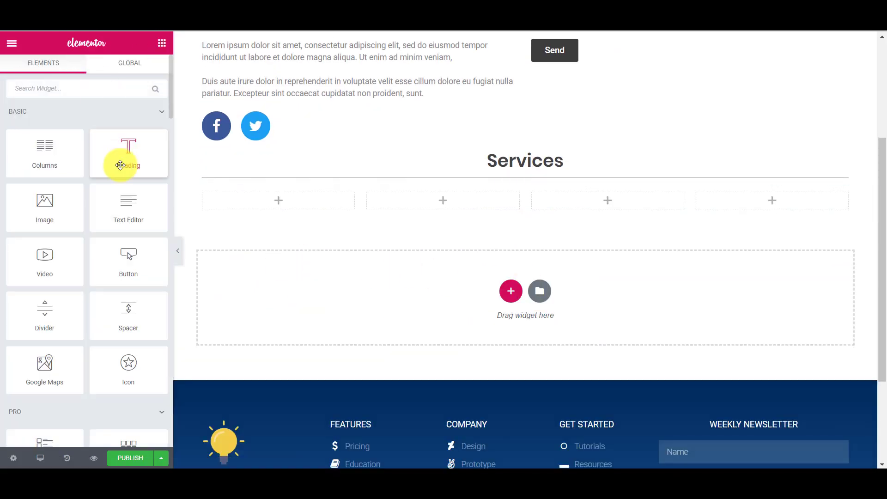
click(77, 88)
text(ico)
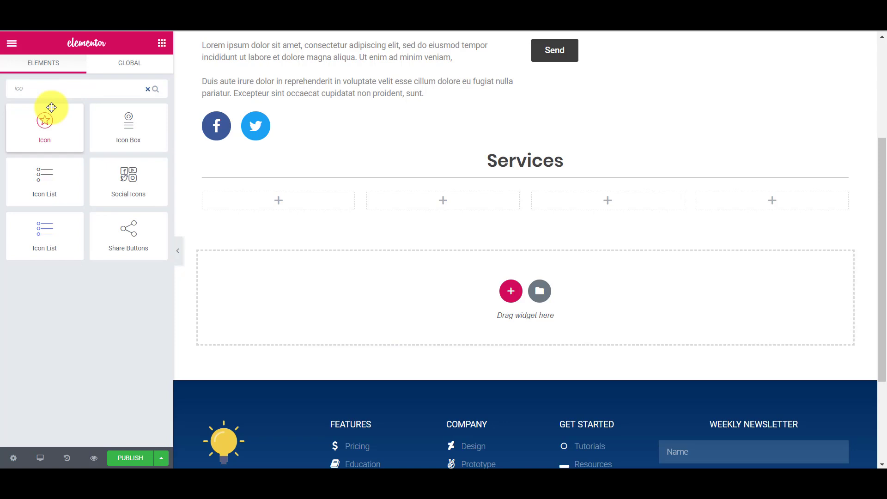
drag(52, 111, 270, 200)
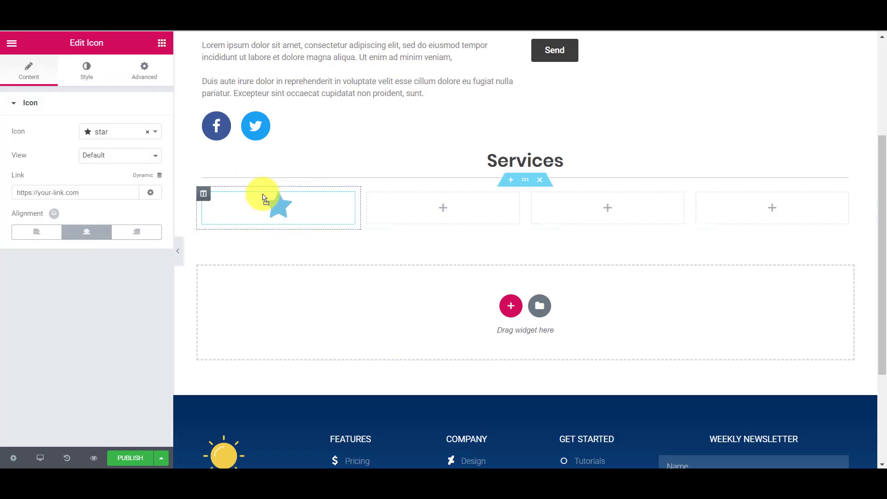
click(121, 132)
text(word)
click(111, 166)
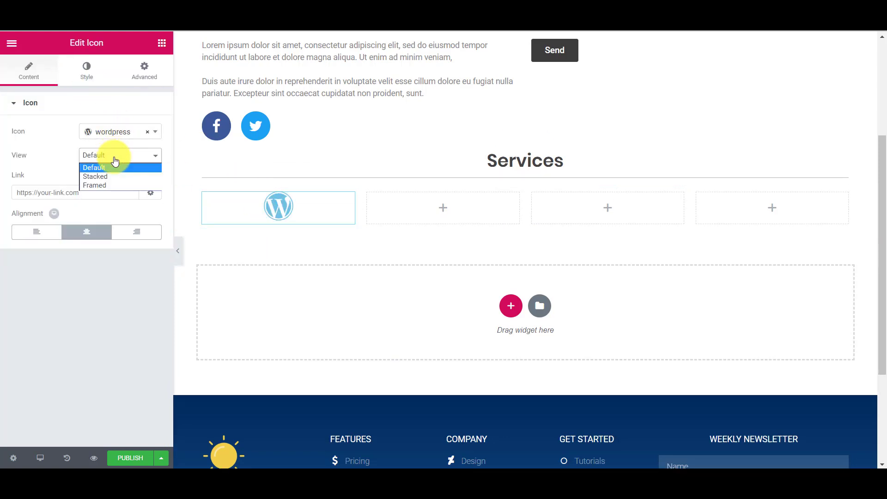
click(115, 167)
Step: Colour the WordPress icon grey
click(86, 69)
click(147, 154)
click(31, 208)
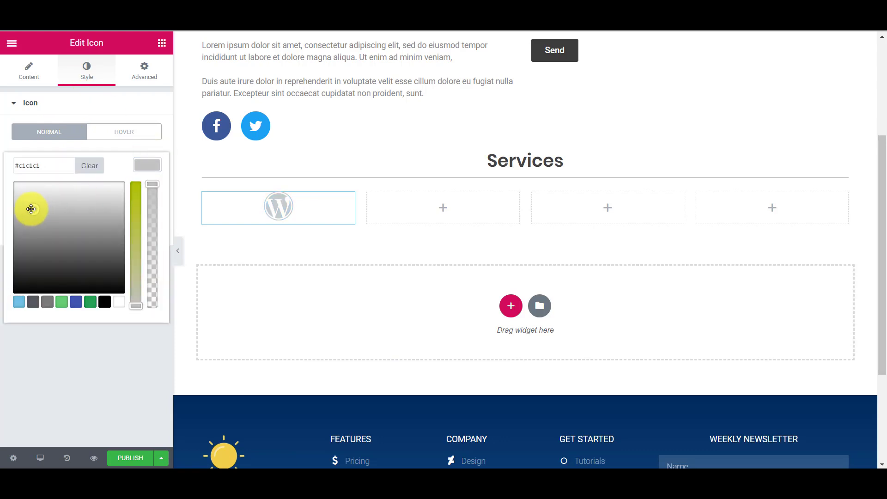
click(31, 226)
click(208, 289)
Step: Duplicate the icon into the second, third and fourth columns
right_click(328, 215)
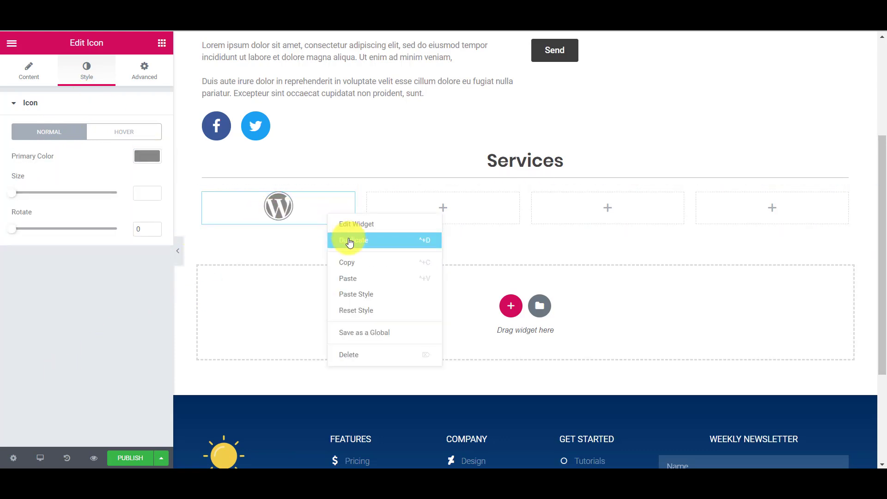
click(350, 242)
key(ctrl+d)
key(ctrl+d)
drag(278, 337, 442, 271)
drag(278, 291, 607, 208)
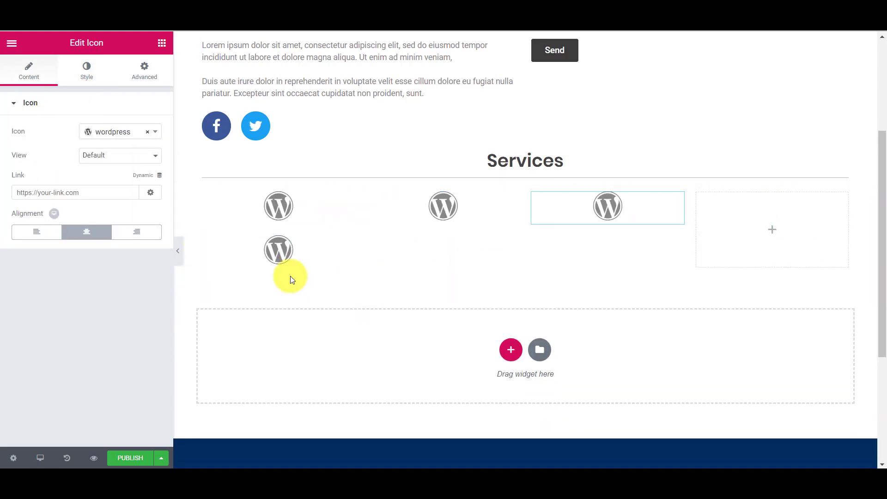
drag(278, 250, 772, 208)
Step: Change the copies to line-chart, mobile-phone and globe icons
click(443, 206)
click(119, 132)
text(chart)
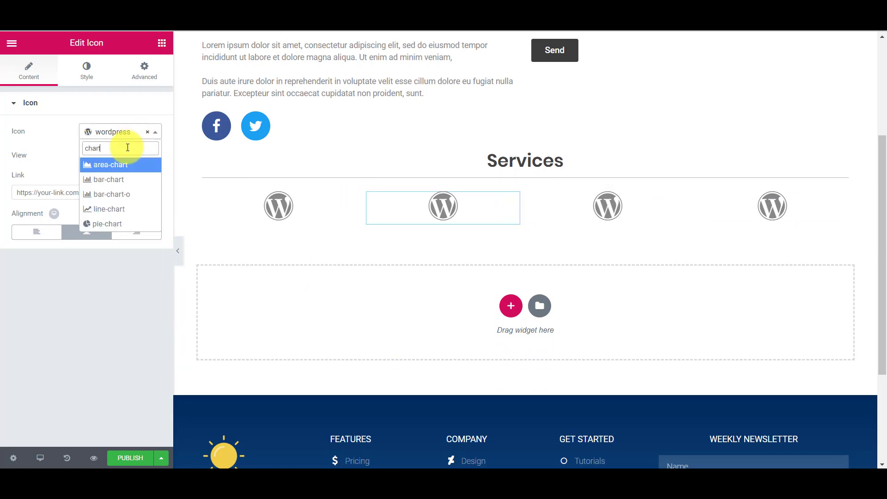
click(108, 208)
click(607, 206)
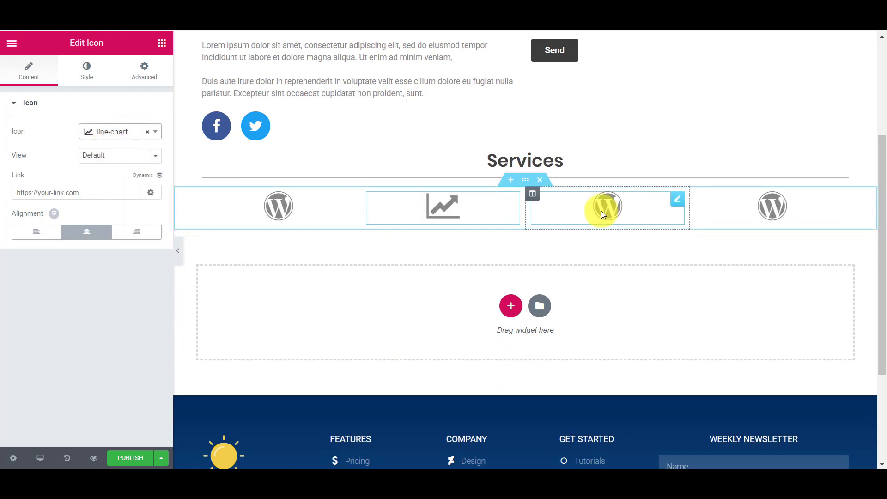
click(111, 132)
text(mobi)
click(111, 165)
click(772, 206)
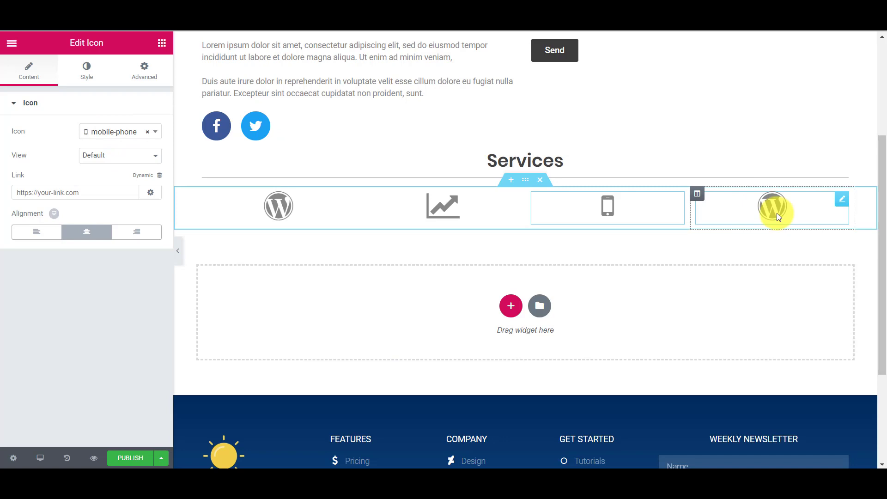
click(112, 132)
text(glob)
click(104, 166)
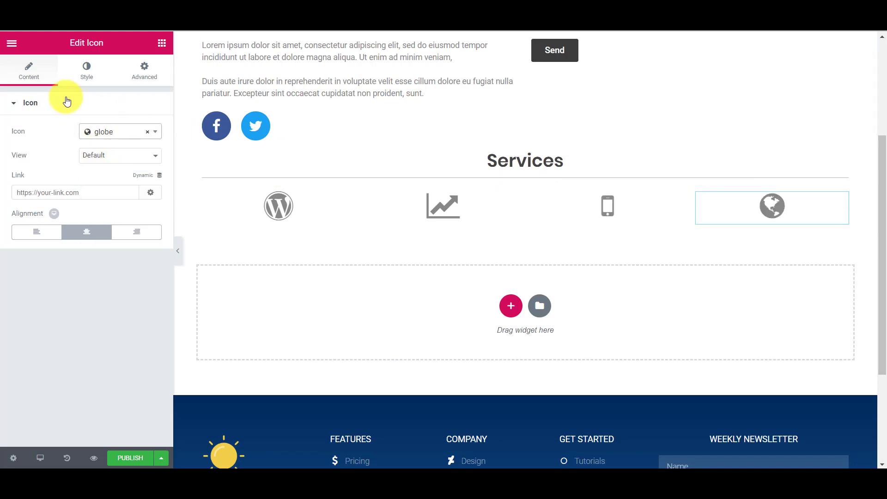
click(162, 43)
Step: Add a 'WordPress Development' heading under the first icon and colour its text grey
drag(128, 151, 313, 233)
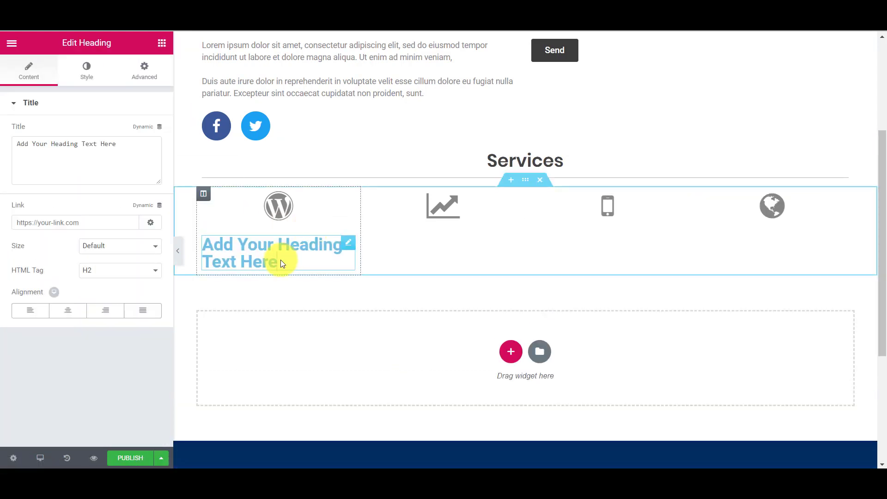
triple_click(277, 245)
text(WordPress Development)
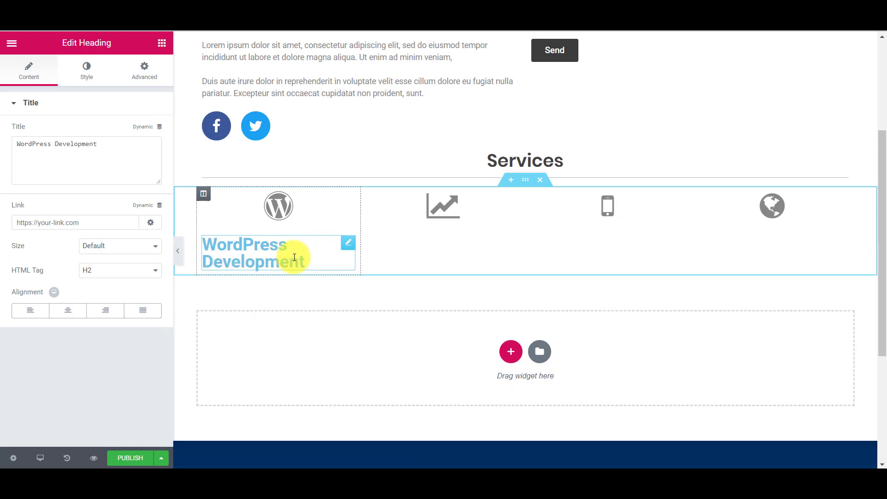
triple_click(308, 262)
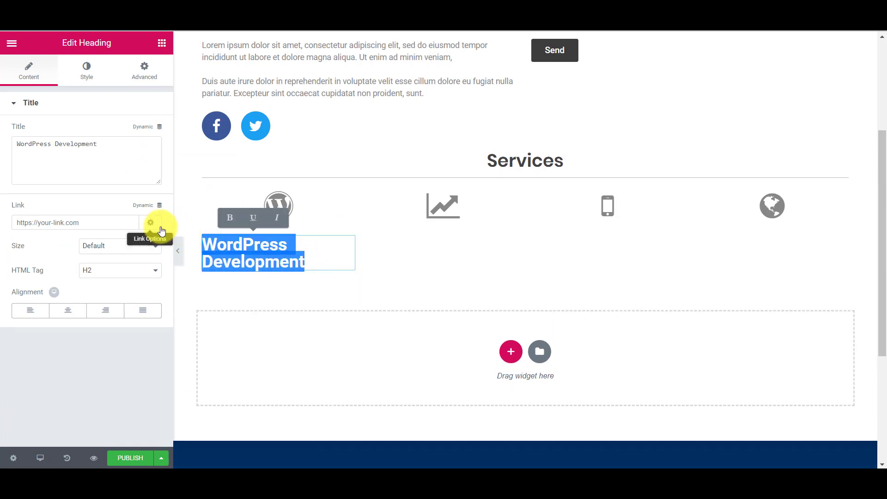
click(86, 70)
click(149, 131)
drag(38, 183, 14, 194)
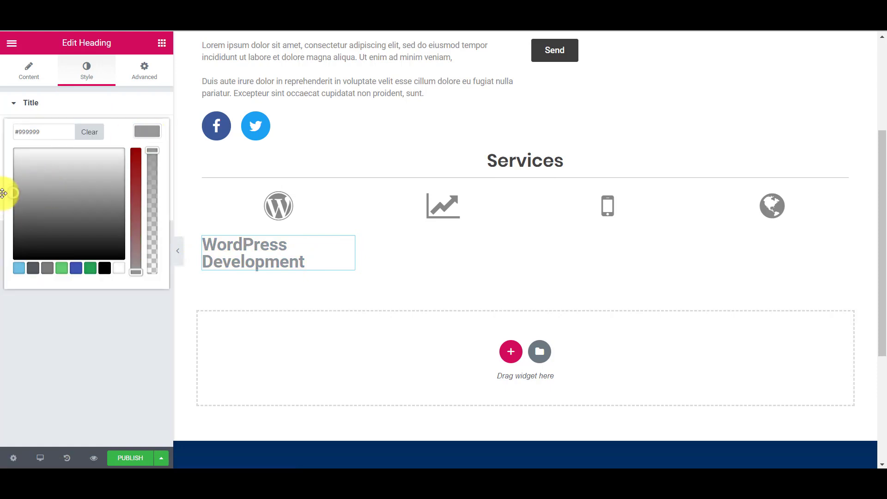
click(41, 328)
Step: Give that heading 17px centred Poppins text at weight 400
click(147, 155)
drag(28, 225, 31, 225)
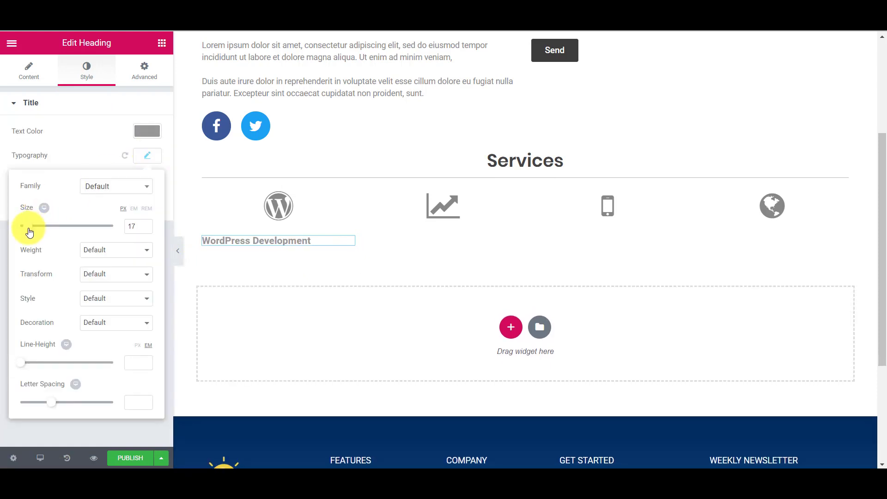
click(23, 165)
click(28, 69)
click(68, 310)
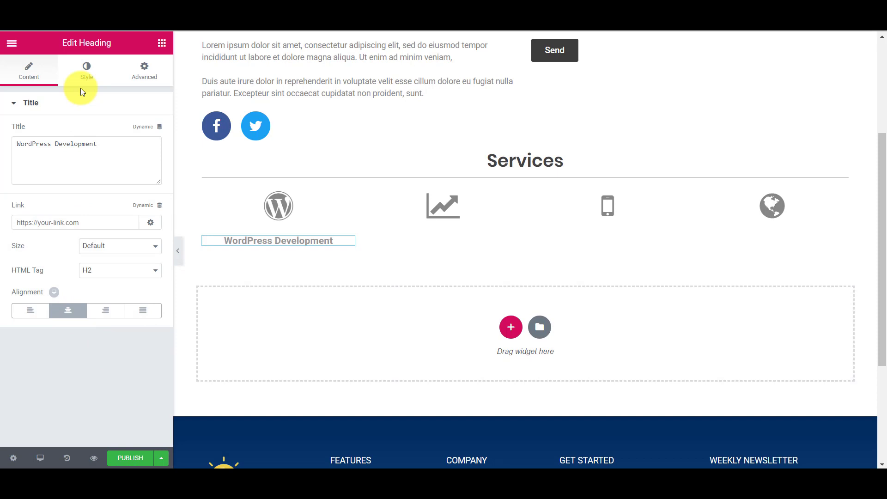
click(86, 70)
click(147, 156)
click(116, 185)
click(111, 208)
click(117, 249)
click(104, 291)
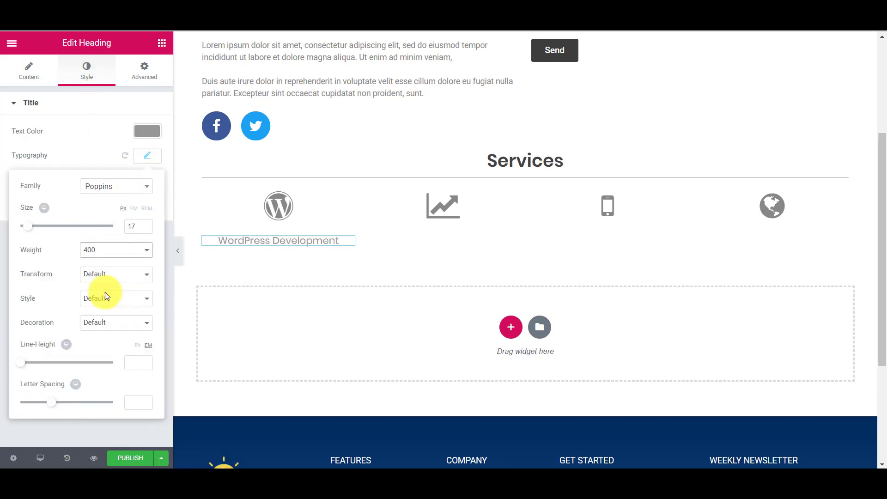
Step: Add headings 'Website Analytics', 'Responsive Design' and 'Web Hosting' under the other three icons
click(254, 263)
drag(127, 153, 446, 228)
click(162, 43)
mouse_move(128, 152)
mouse_down()
mouse_move(672, 228)
mouse_move(747, 229)
mouse_up()
click(161, 42)
click(471, 250)
triple_click(430, 250)
text(Website Anal)
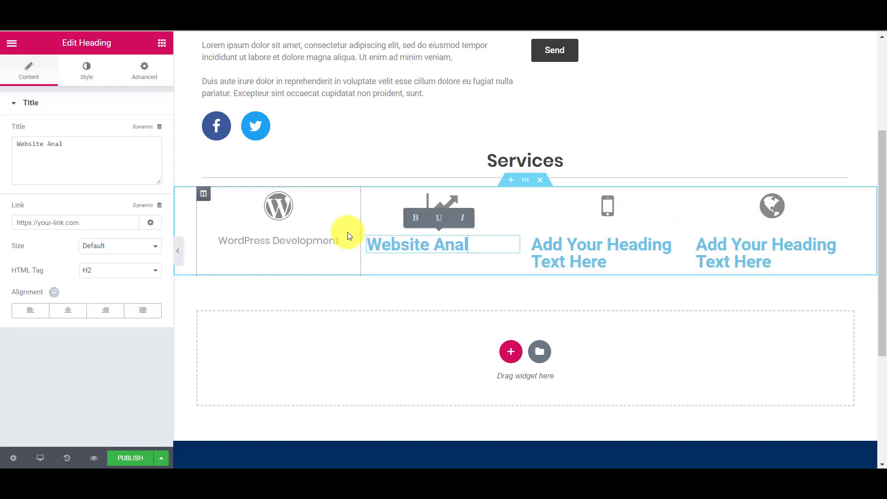
text(ytics)
click(601, 256)
triple_click(601, 253)
text(Responsive Design)
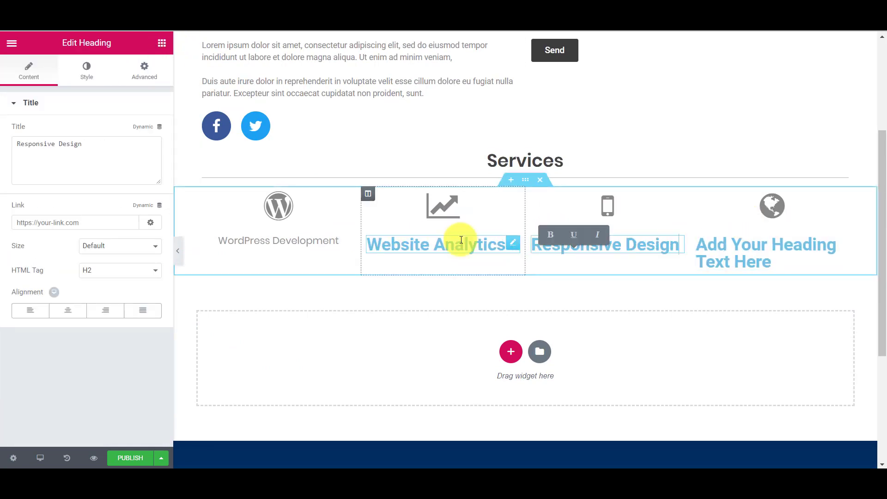
click(762, 250)
triple_click(762, 249)
text(Web Hosting)
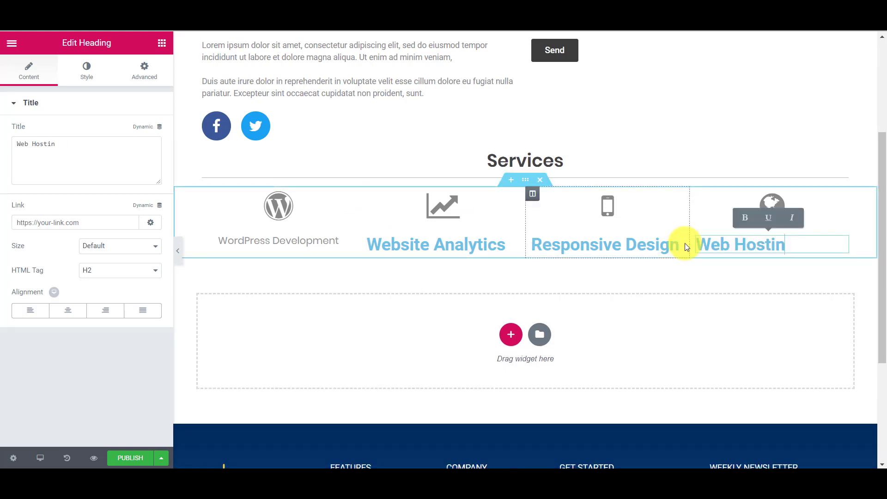
Step: Paste the first heading's style onto the Website Analytics, Responsive Design and Web Hosting headings
right_click(409, 246)
click(481, 326)
right_click(589, 246)
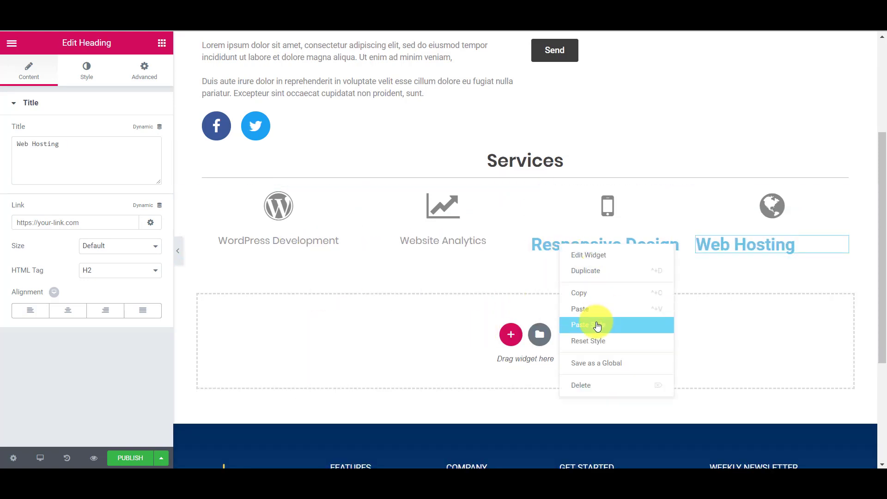
click(595, 322)
right_click(741, 245)
click(760, 321)
scroll(672, 351, up, 5)
Step: Preview the layout with the panel hidden, then publish the Dashboard 1 template
key(ctrl+p)
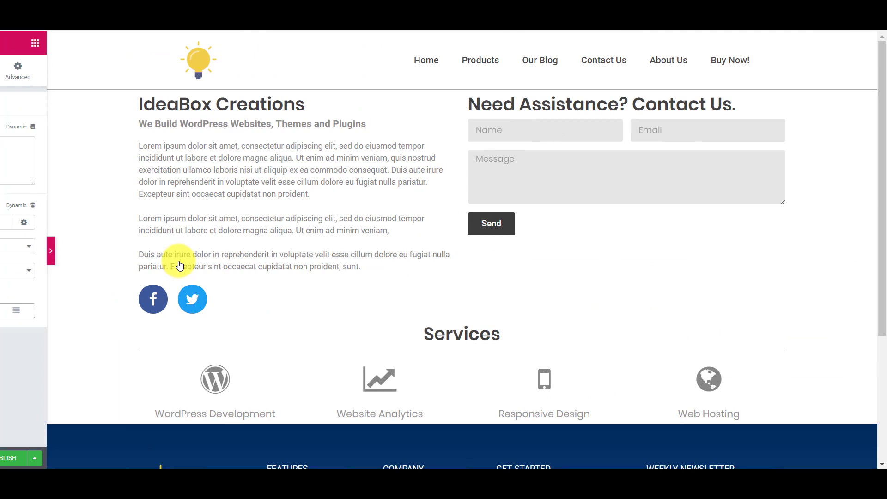
click(4, 251)
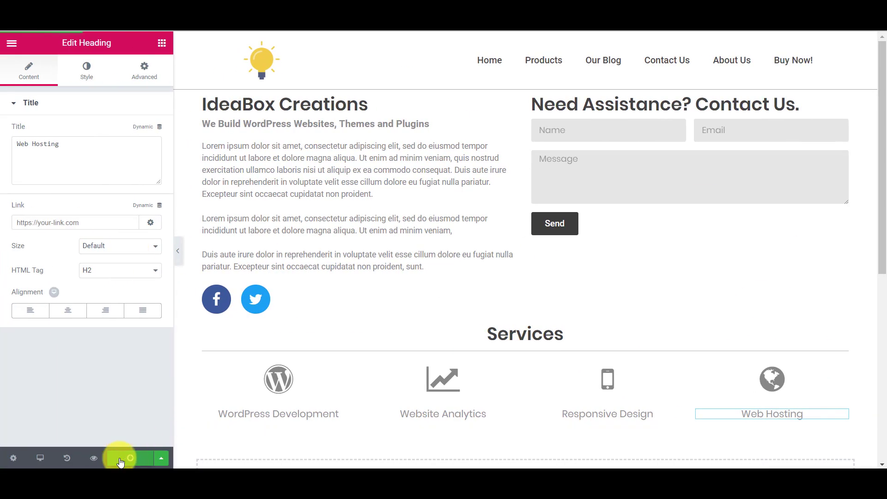
click(132, 425)
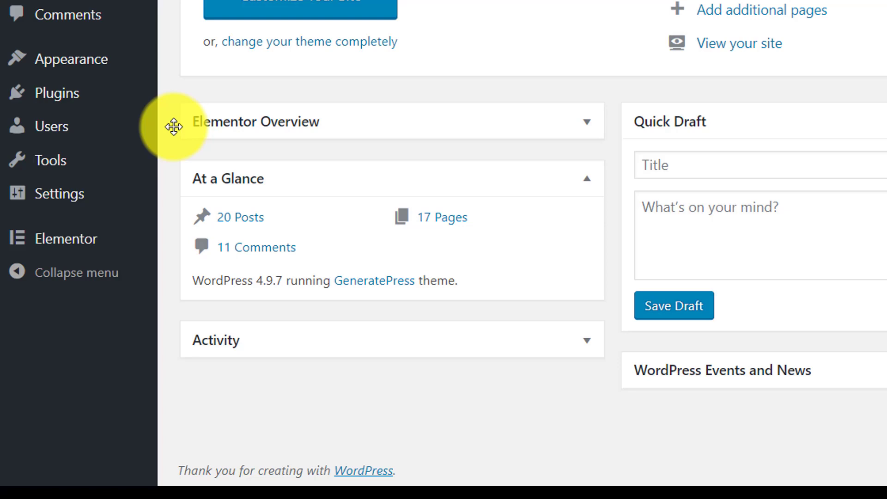
mouse_move(59, 193)
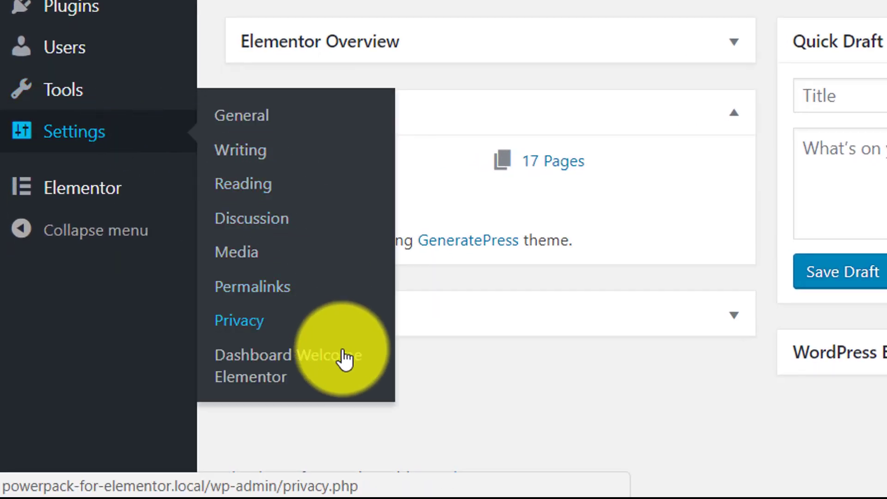
Step: In Dashboard Welcome Elementor settings, assign Dashboard 1 to Administrator, save, and return to the dashboard
click(343, 361)
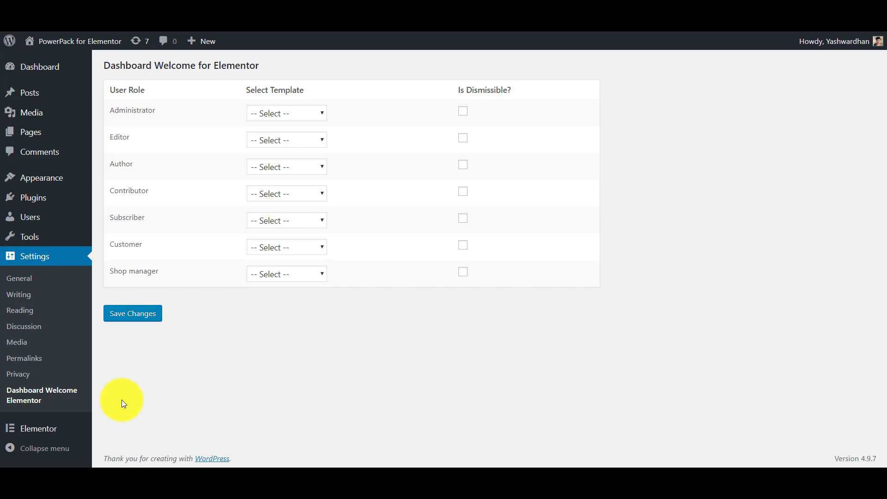
click(264, 113)
click(271, 136)
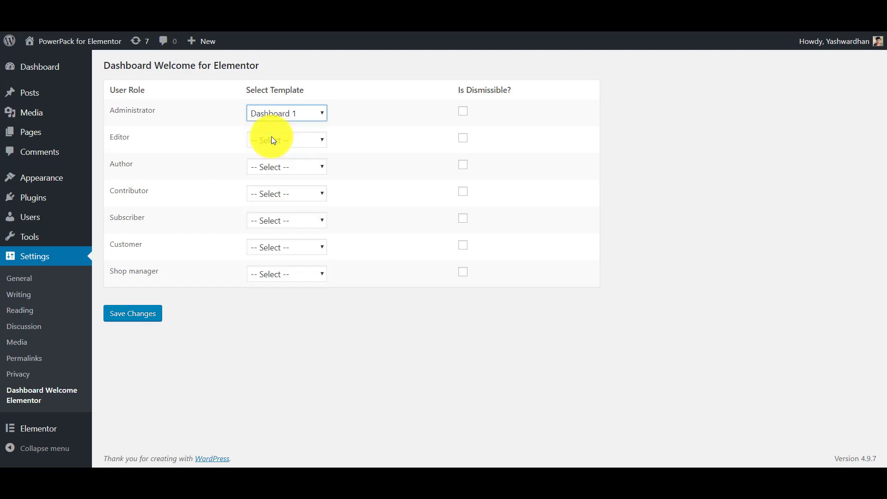
click(143, 318)
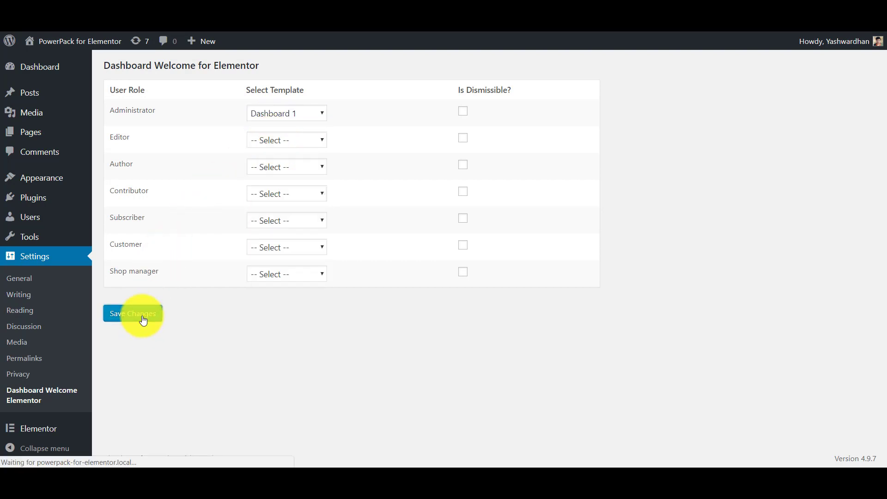
click(60, 72)
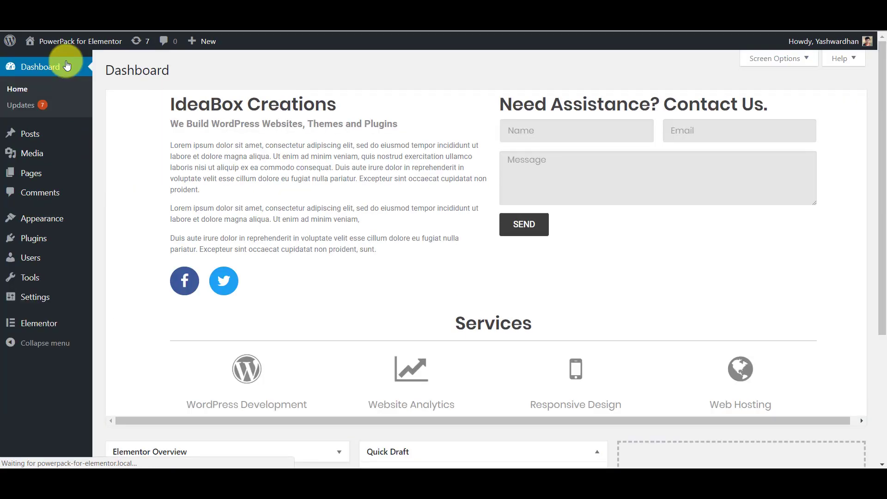
scroll(568, 201, down, 1)
scroll(568, 243, up, 1)
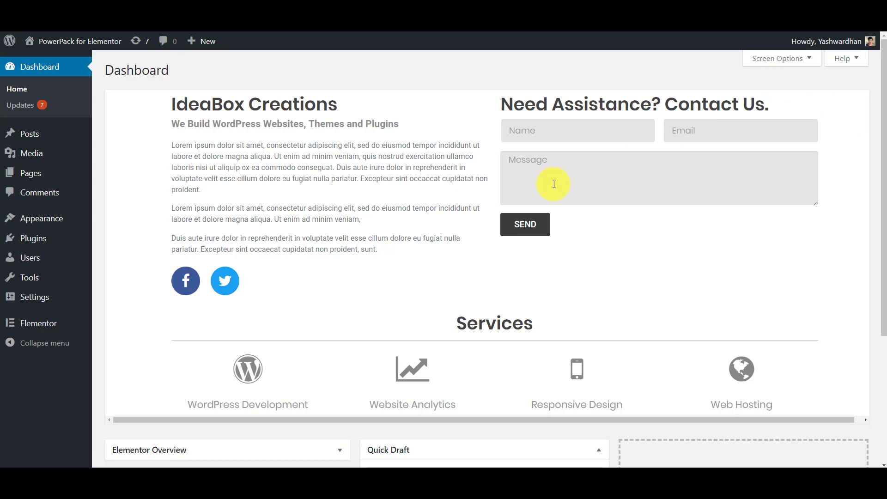
mouse_move(34, 297)
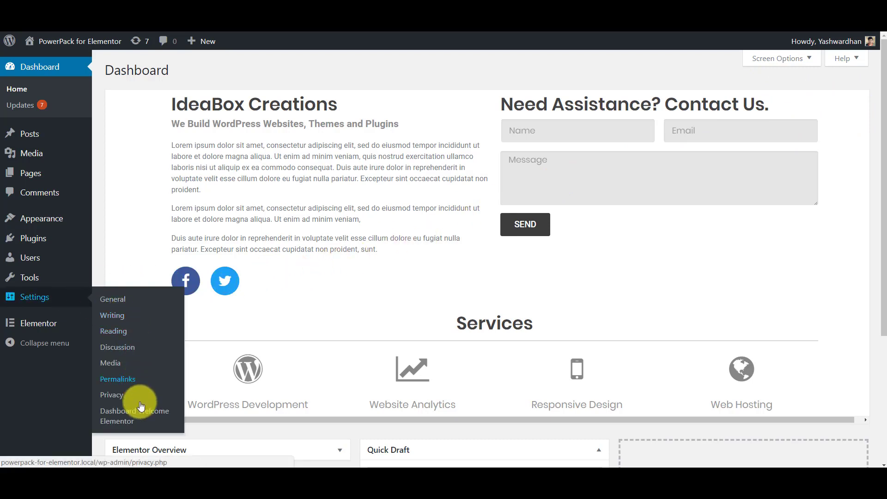
Step: Tick 'Is Dismissible?' for the Administrator welcome, save, and head back to the dashboard
click(139, 416)
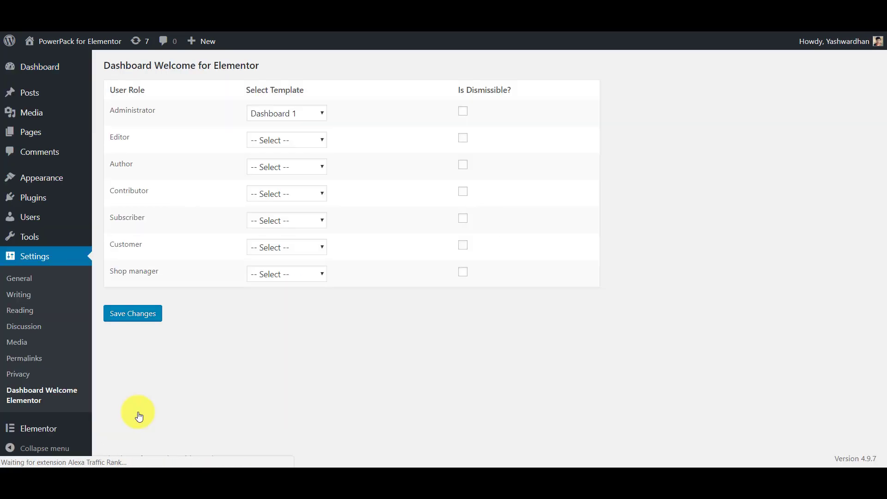
click(462, 114)
click(132, 316)
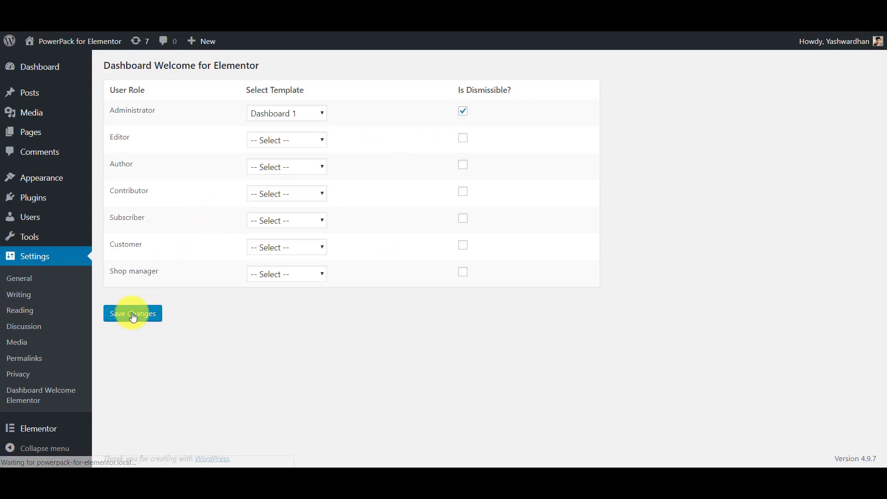
click(50, 66)
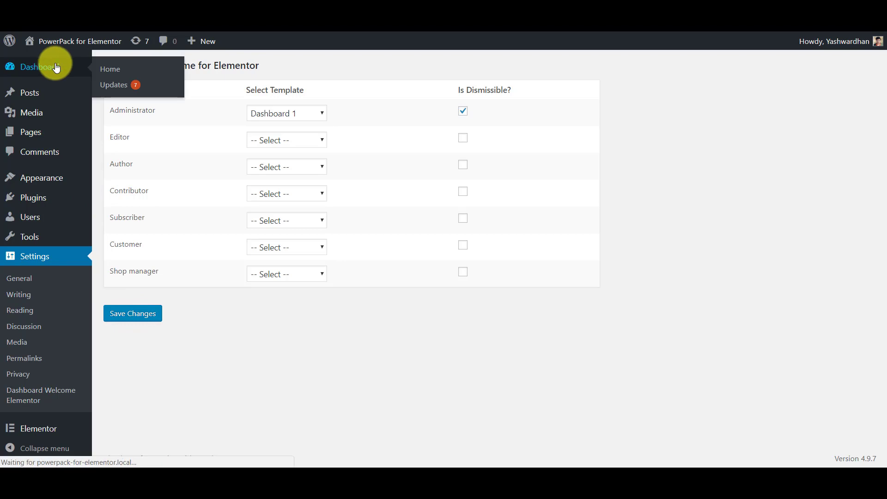